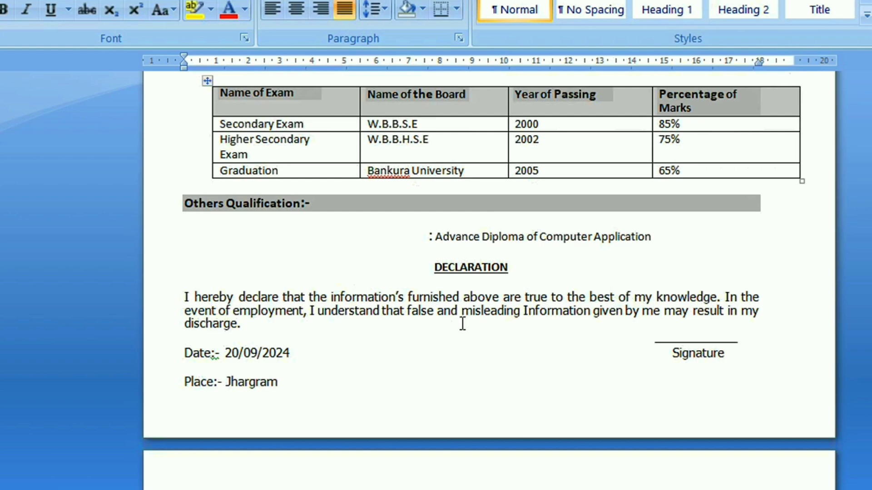
# Review the finished sample bio data from the declaration back up to its title and personal details
pyautogui.scroll(6, 452, 333)
pyautogui.scroll(5, 452, 332)
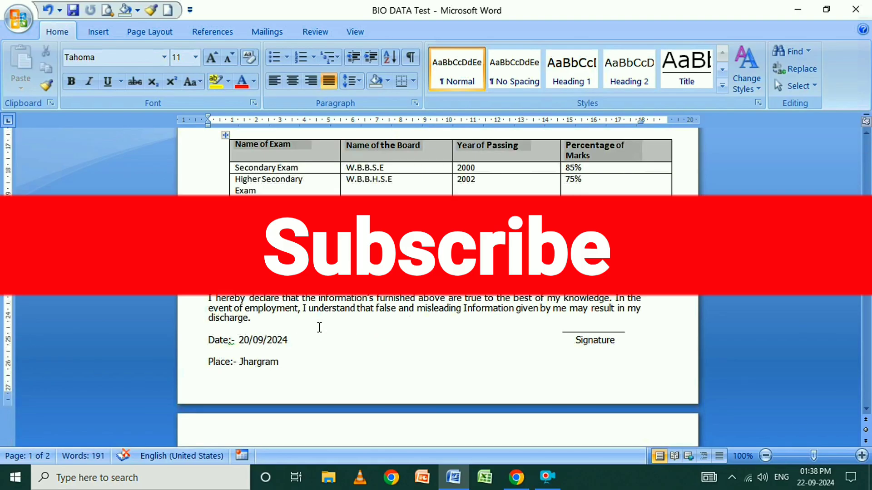
pyautogui.scroll(2, 388, 399)
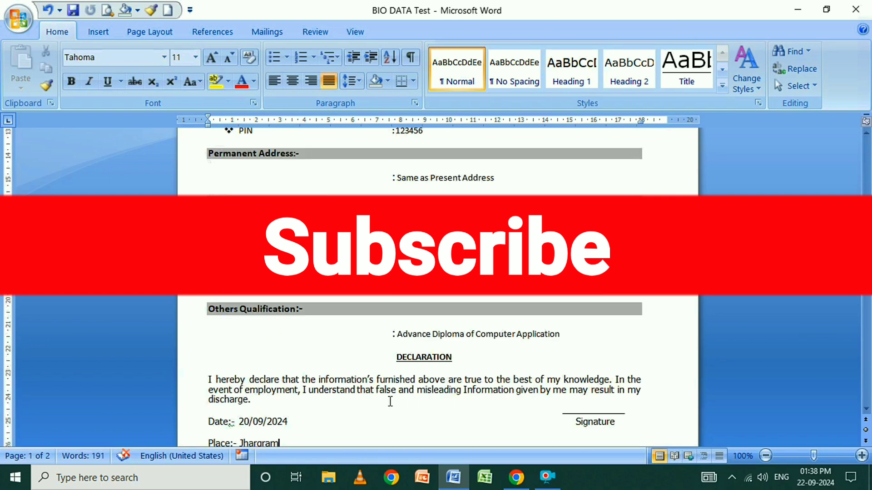
pyautogui.scroll(3, 390, 401)
pyautogui.scroll(7, 391, 402)
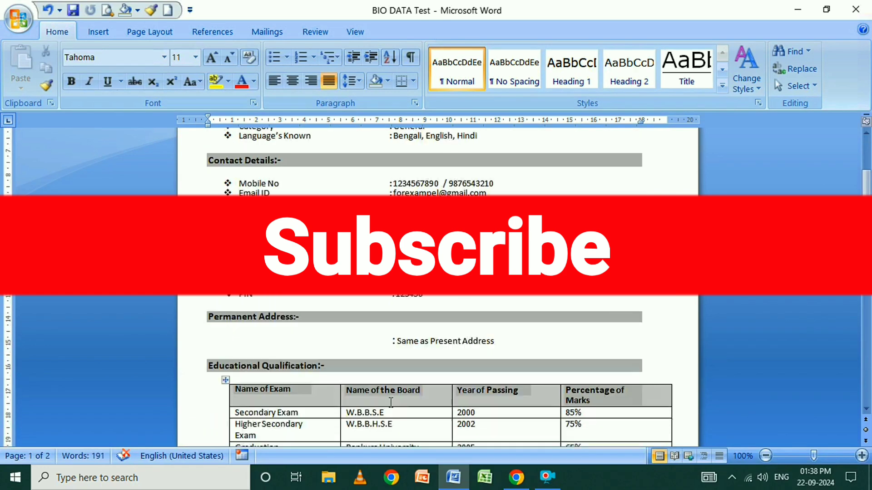
pyautogui.scroll(2, 391, 403)
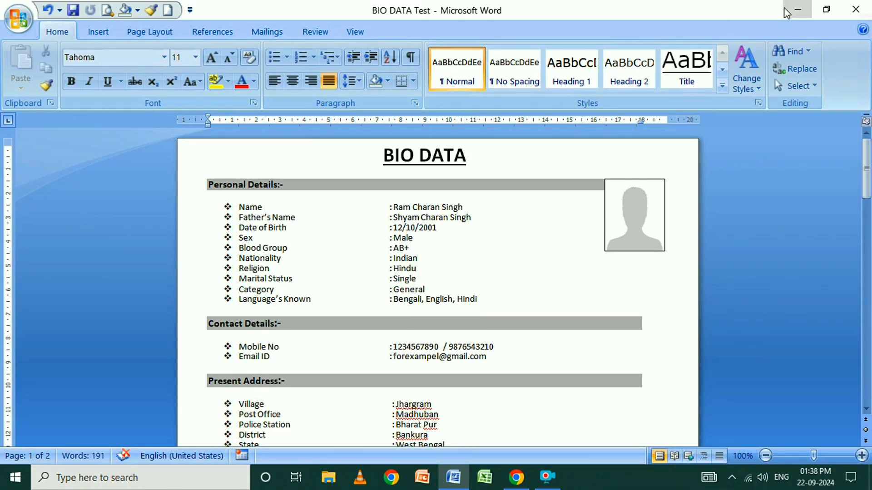
# Minimize the sample document and open a new blank Word document in a maximized window
pyautogui.click(798, 9)
pyautogui.doubleClick(14, 179)
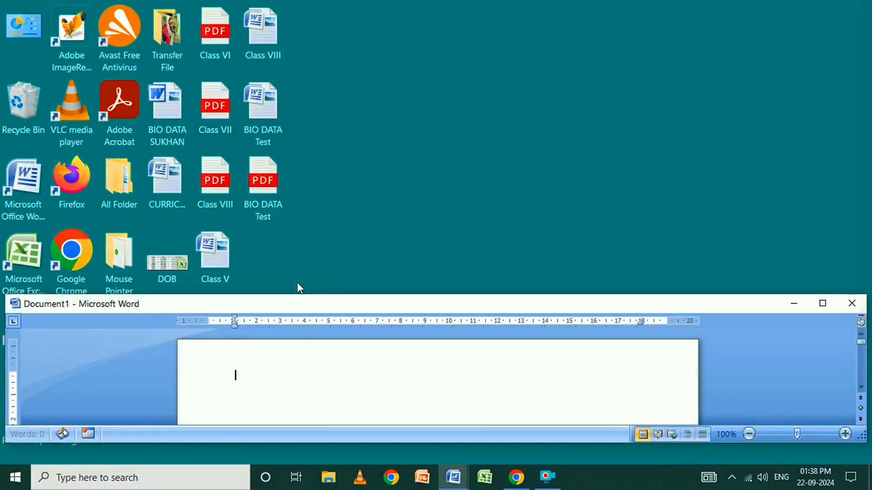
pyautogui.click(822, 303)
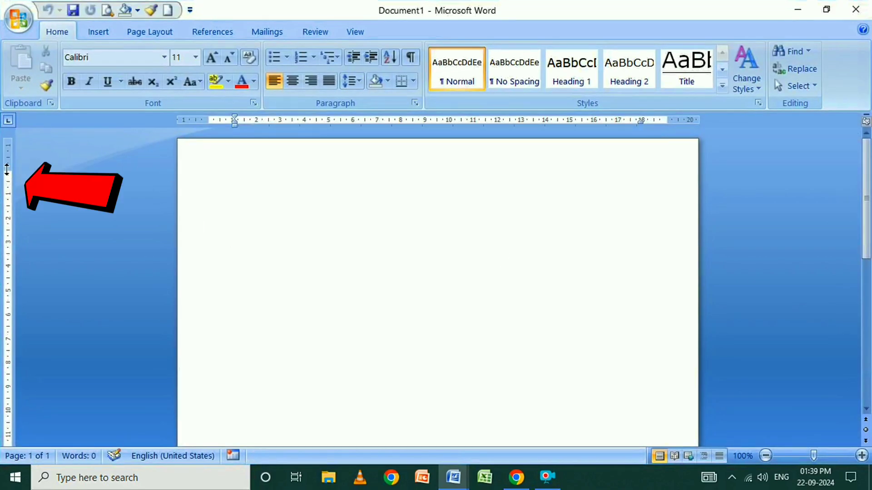
# Reduce the top and bottom page margins of the blank document
pyautogui.moveTo(4, 171); pyautogui.dragTo(5, 151)
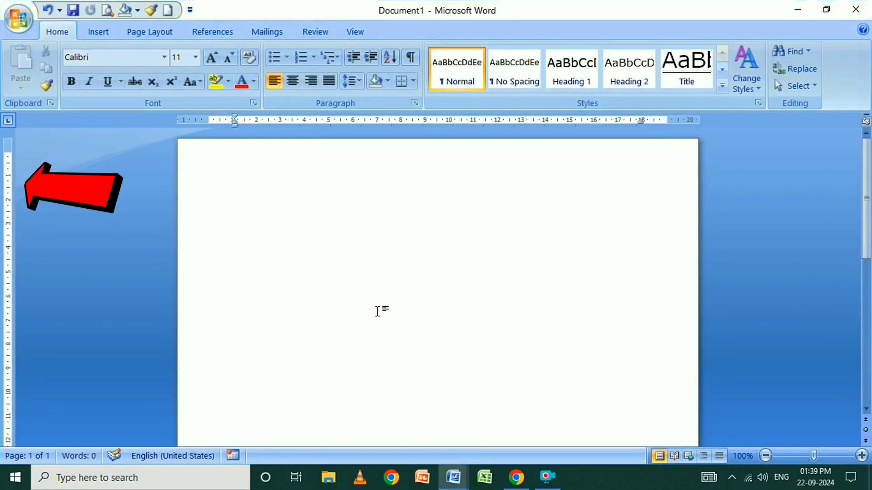
pyautogui.scroll(-9, 202, 372)
pyautogui.moveTo(11, 403); pyautogui.dragTo(7, 429)
pyautogui.scroll(9, 288, 345)
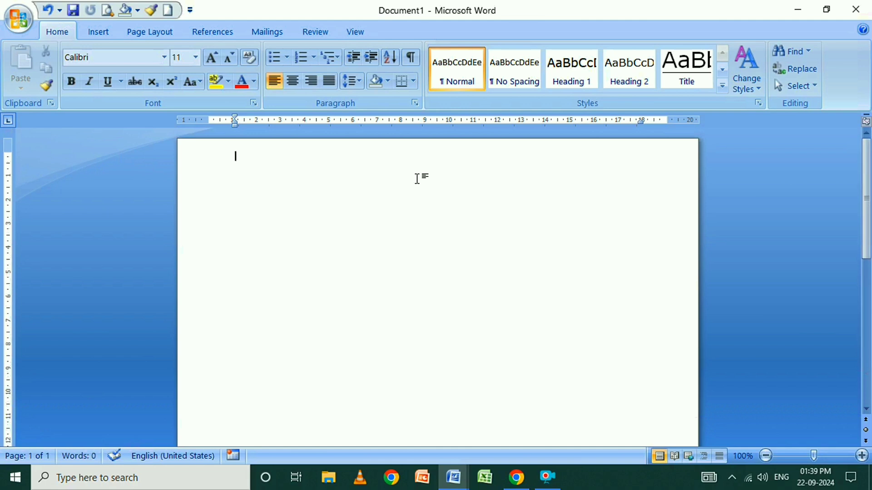
# Add the title "BIO DATA" on the first line in bold, underlined, size 12 text and centre it
pyautogui.write('BIO DATA')
pyautogui.moveTo(234, 152); pyautogui.dragTo(275, 168)
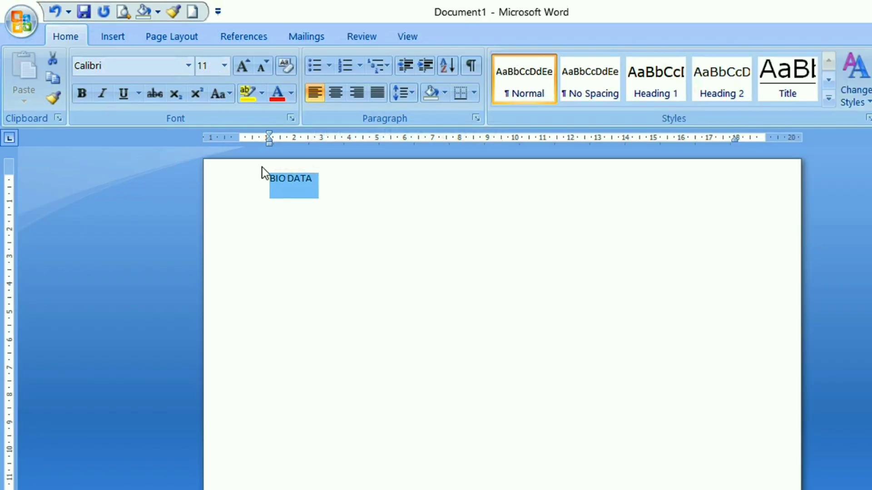
pyautogui.click(82, 94)
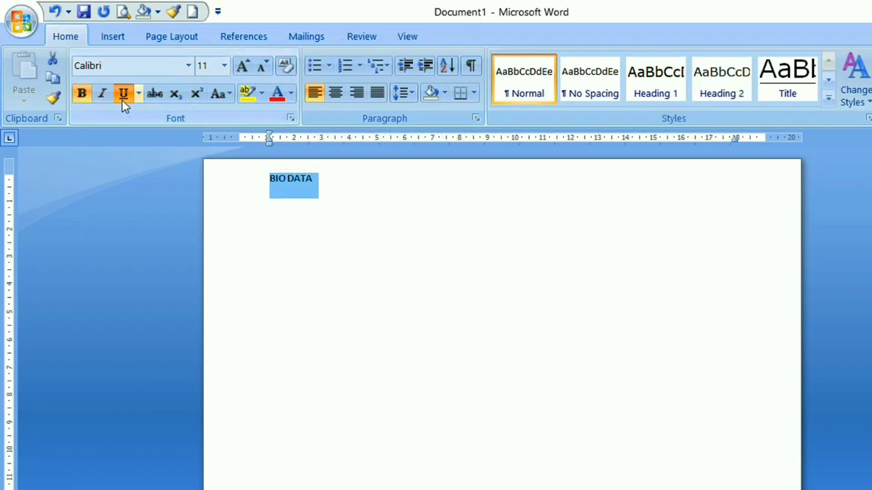
pyautogui.click(123, 105)
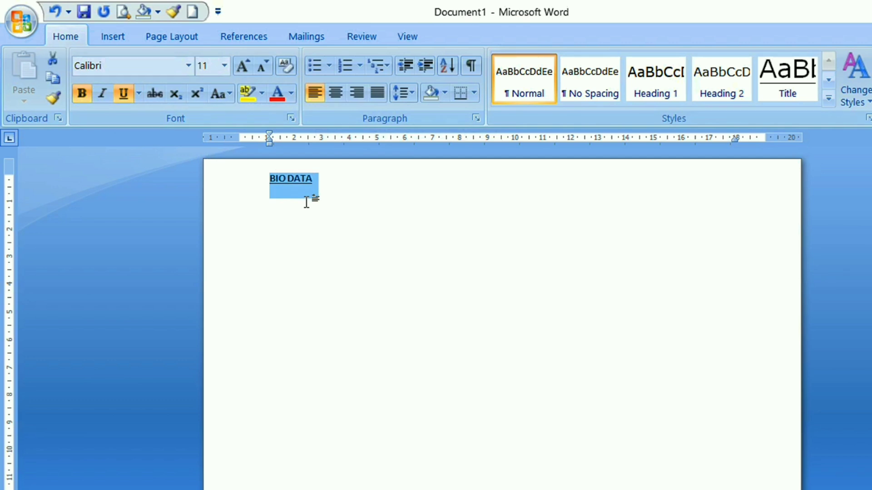
pyautogui.click(223, 70)
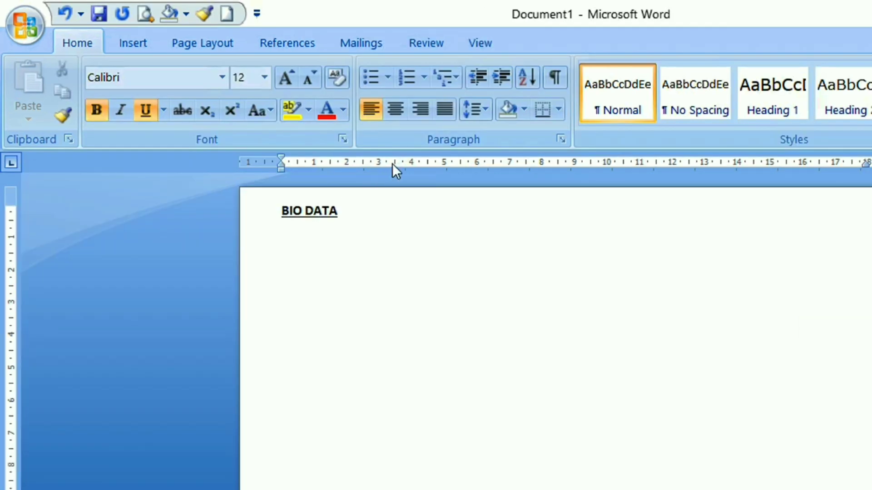
pyautogui.click(399, 113)
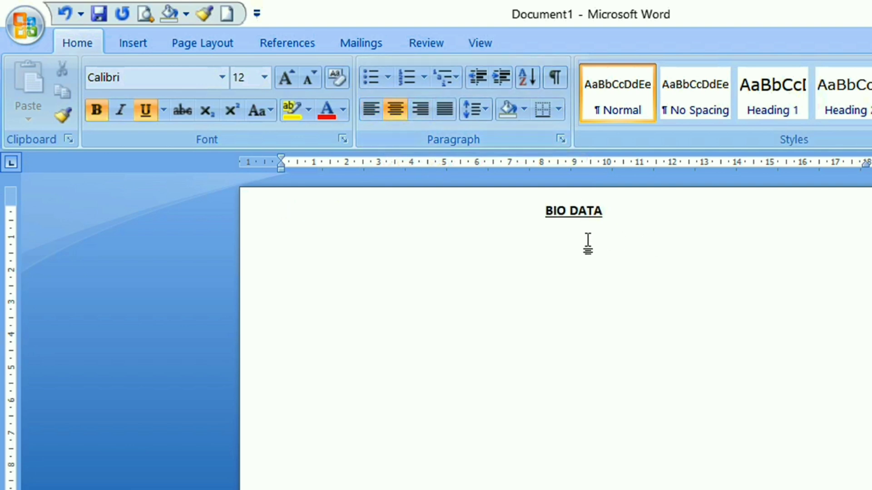
pyautogui.moveTo(546, 211); pyautogui.dragTo(601, 209)
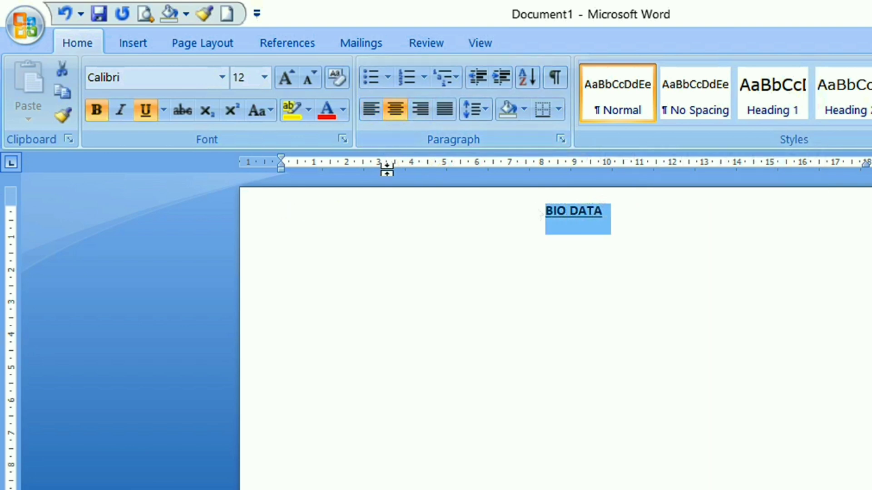
pyautogui.click(263, 81)
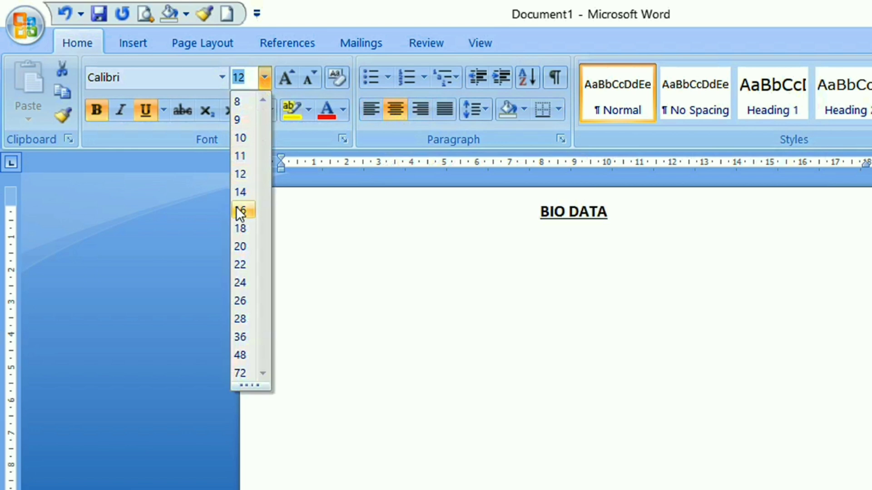
pyautogui.click(622, 232)
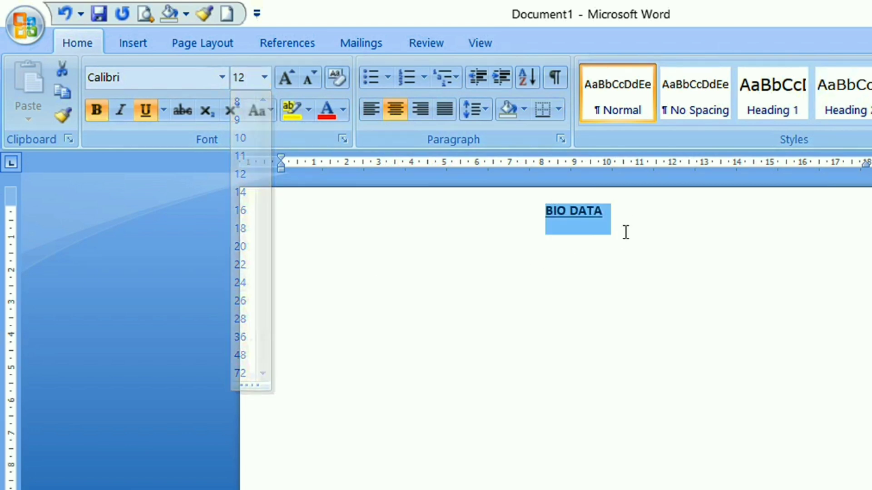
pyautogui.click(625, 222)
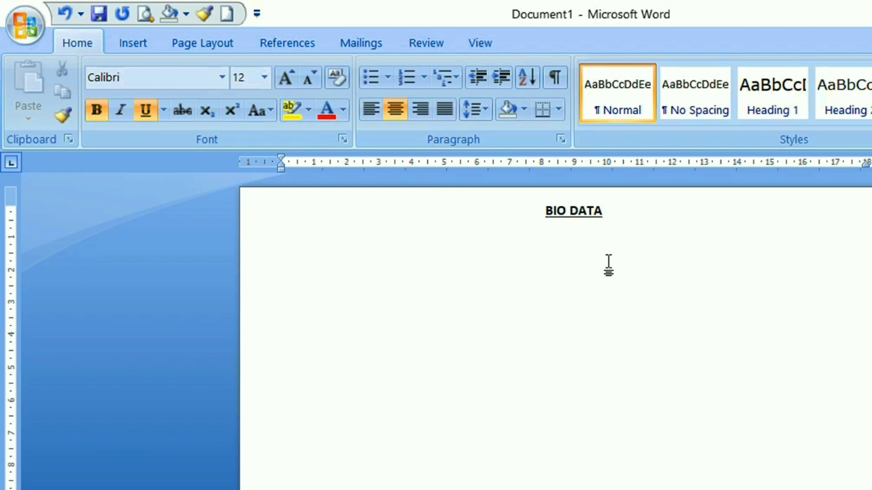
# Add the left-aligned, bold and underlined heading "Personal Details:-" below the title
pyautogui.click(374, 103)
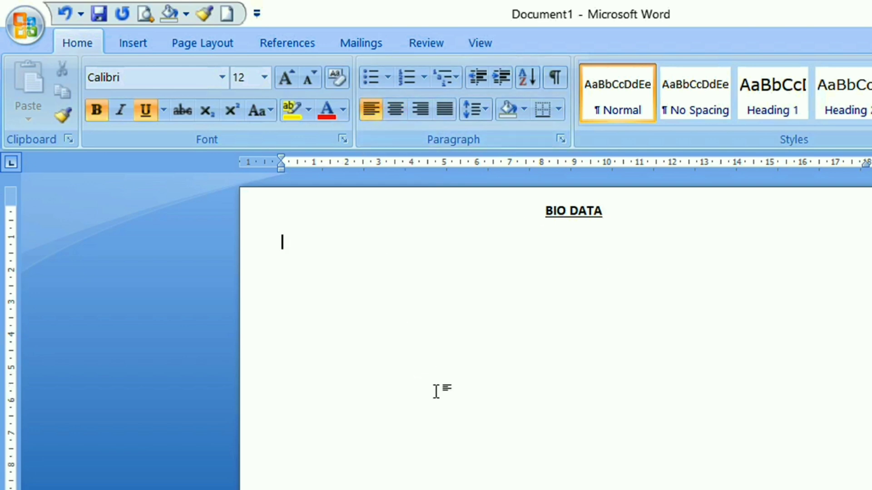
pyautogui.write('Per')
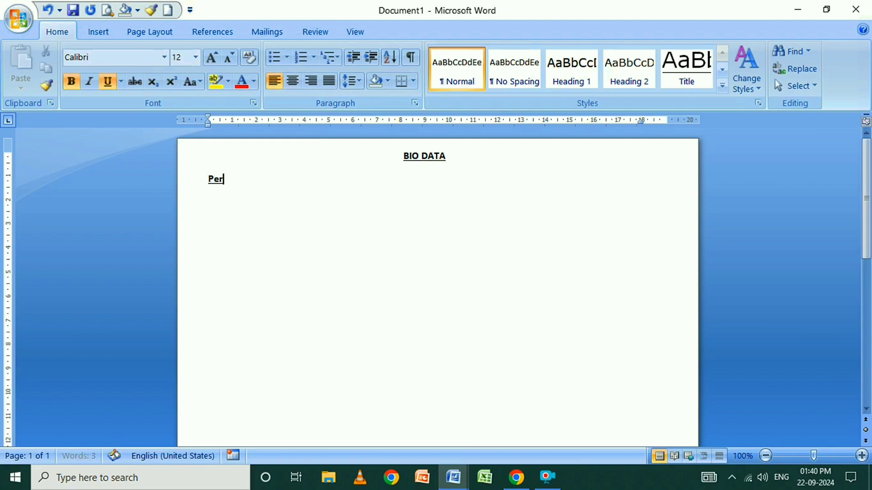
pyautogui.write('sonal Details')
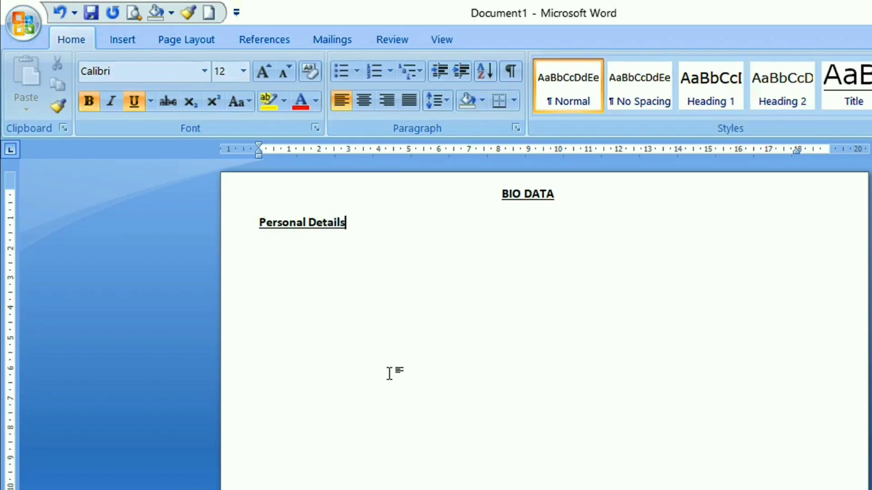
pyautogui.write(':-')
pyautogui.moveTo(260, 222); pyautogui.dragTo(375, 218)
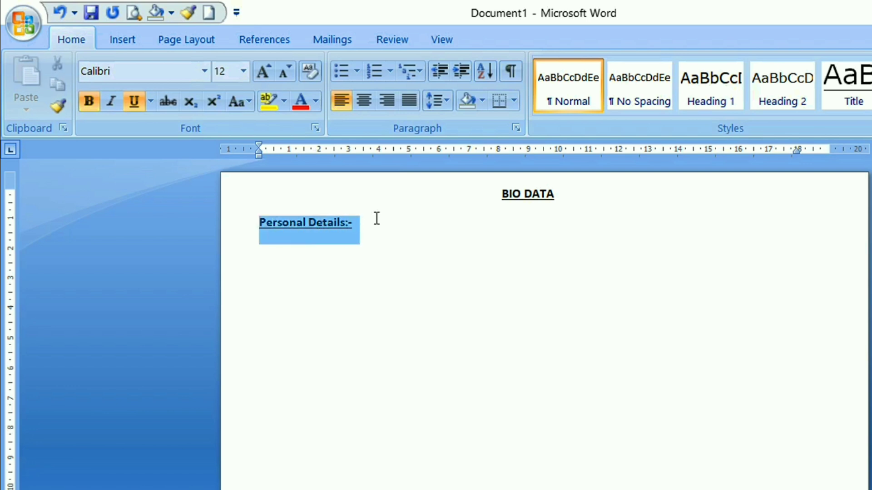
pyautogui.click(399, 225)
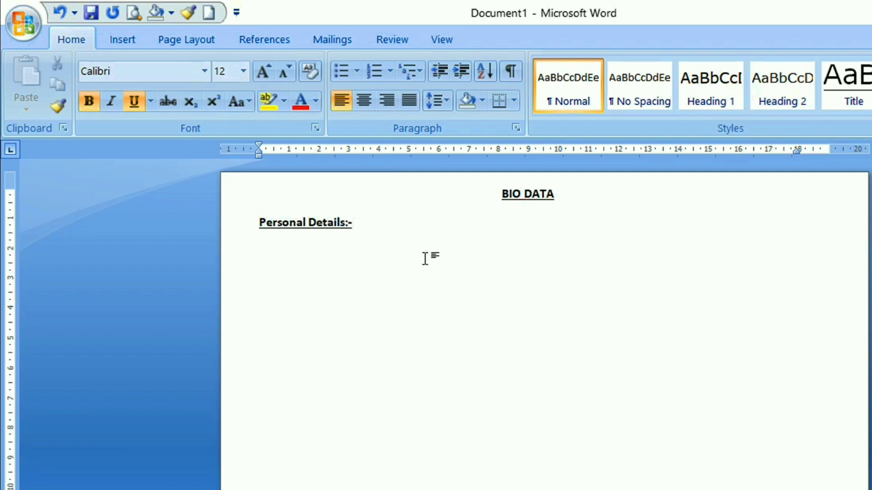
# Extend the "Personal Details:-" heading line with tab spacing up to the right page margin
pyautogui.press('Tab')
pyautogui.press('Tab')
pyautogui.press('Tab')
pyautogui.press('Tab')
pyautogui.press('Tab')
pyautogui.press('Tab')
pyautogui.press('Tab')
pyautogui.press('Tab')
pyautogui.press('Tab')
pyautogui.press('Tab')
pyautogui.press('Tab')
pyautogui.press('Tab')
pyautogui.press('Tab')
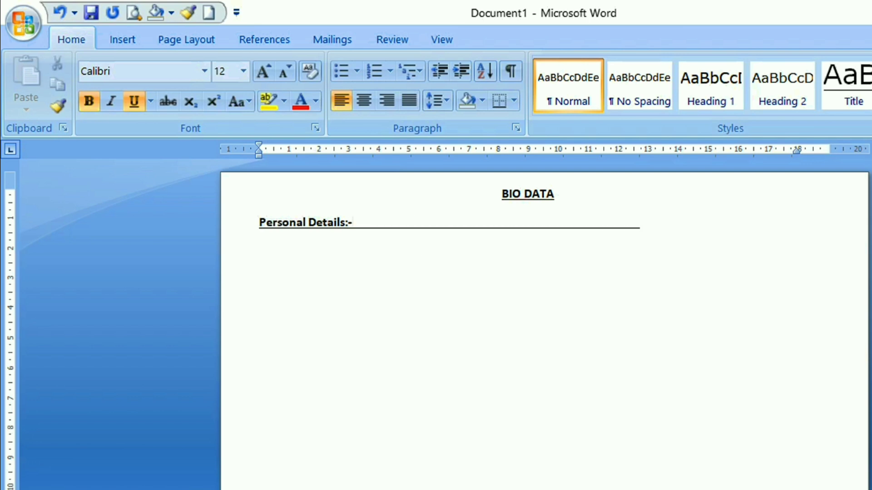
pyautogui.press('BackSpace')
pyautogui.press('BackSpace')
pyautogui.press('Tab')
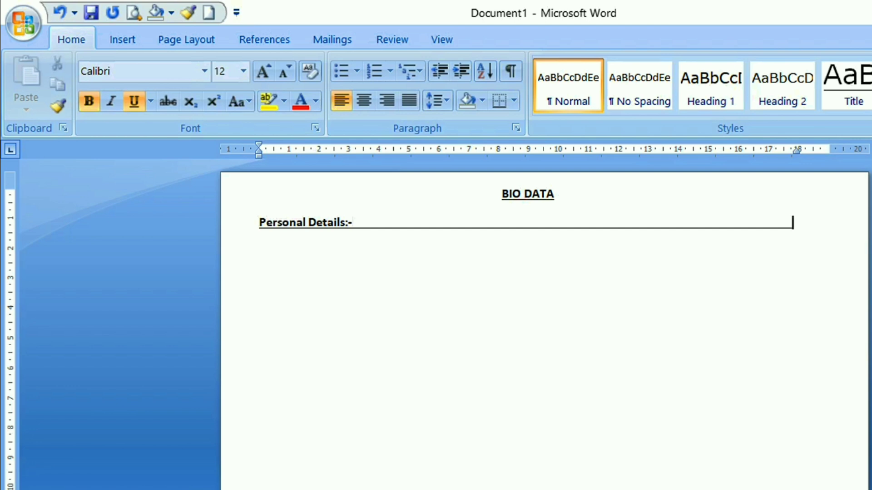
# Shade the whole "Personal Details:-" line light grey and remove its underline
pyautogui.moveTo(793, 222); pyautogui.dragTo(259, 224)
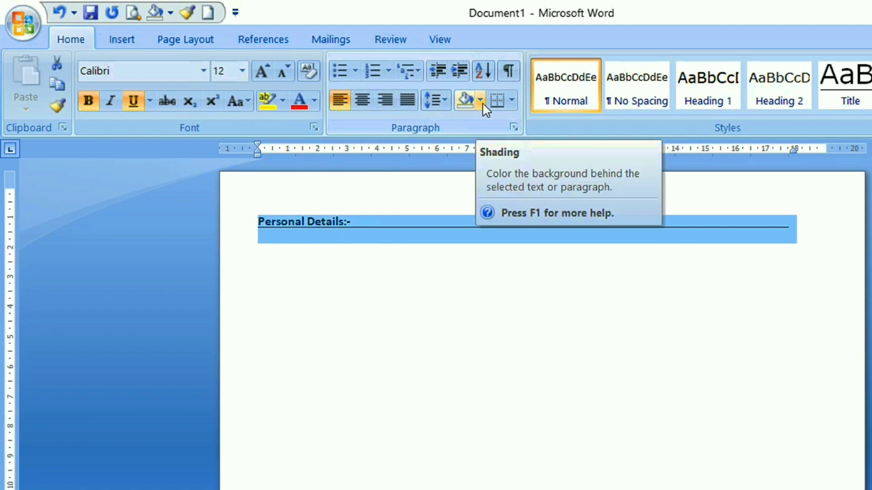
pyautogui.click(480, 100)
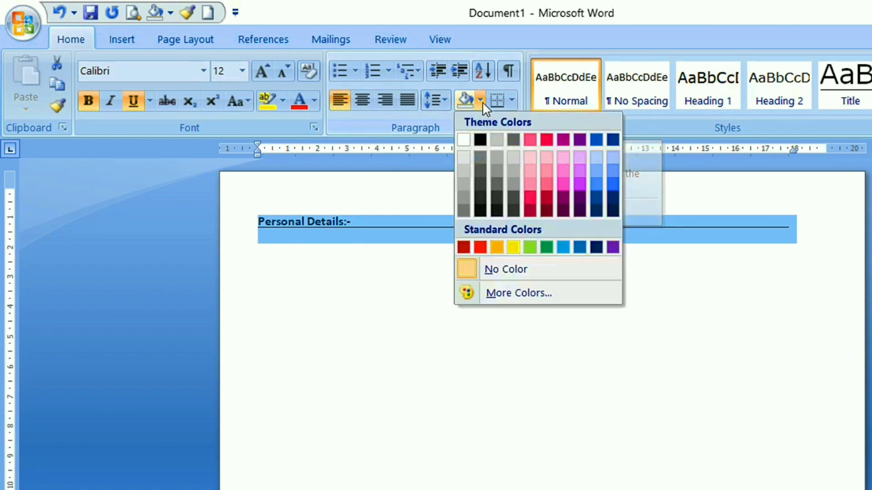
pyautogui.click(498, 141)
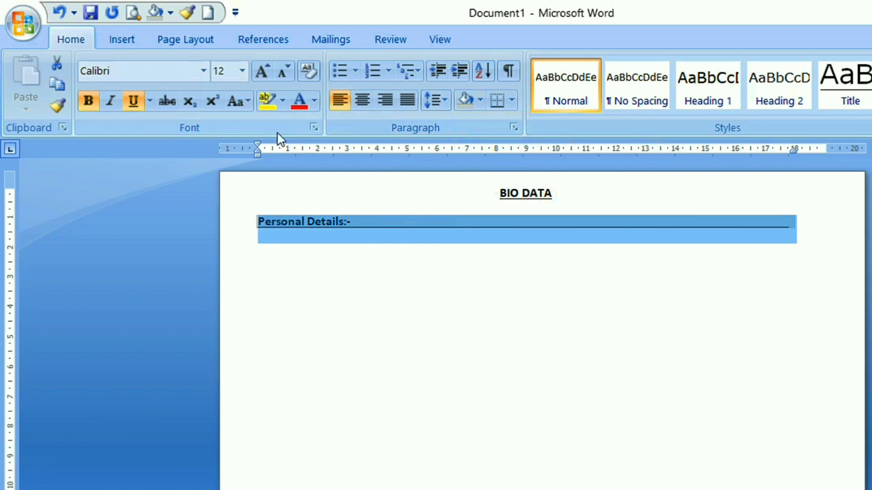
pyautogui.click(134, 98)
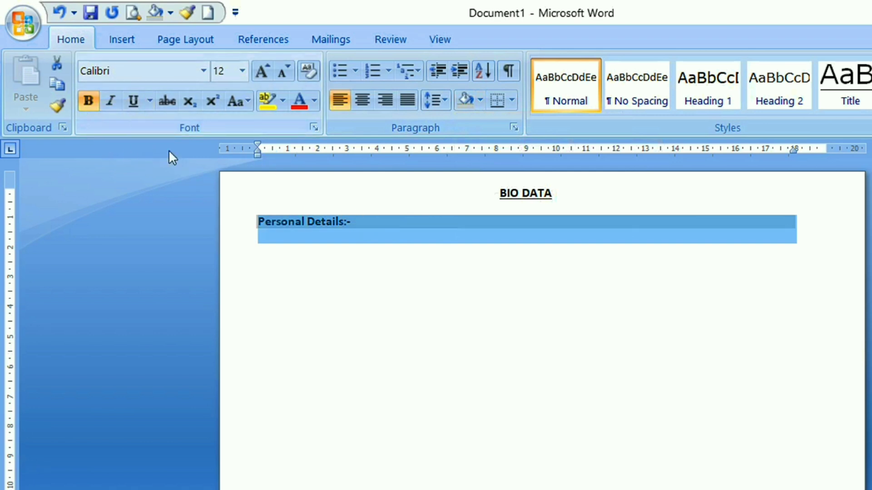
pyautogui.click(415, 296)
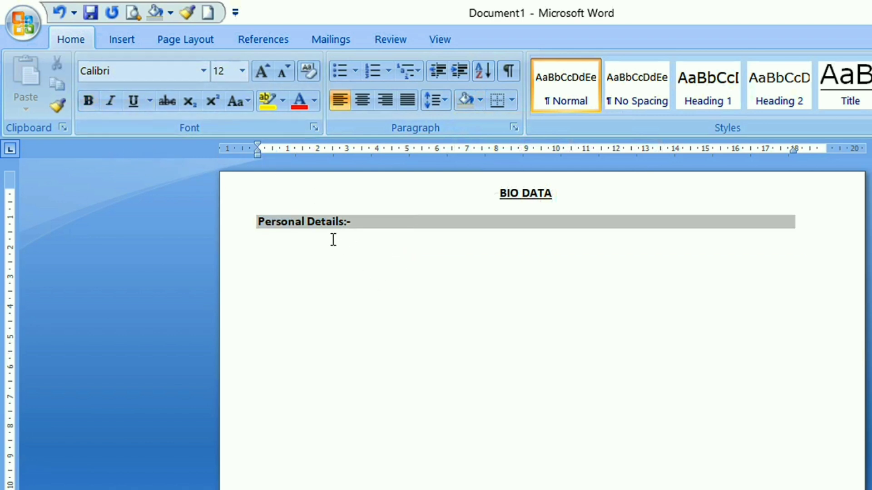
pyautogui.hotkey('ctrl', 'b')
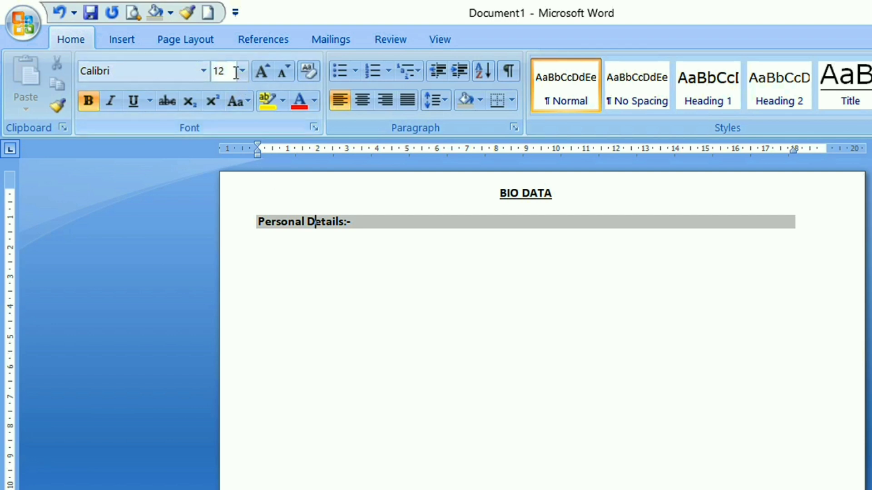
# Start a four-diamond bulleted list below the "Personal Details:-" heading with the item "Name"
pyautogui.click(373, 238)
pyautogui.doubleClick(360, 245)
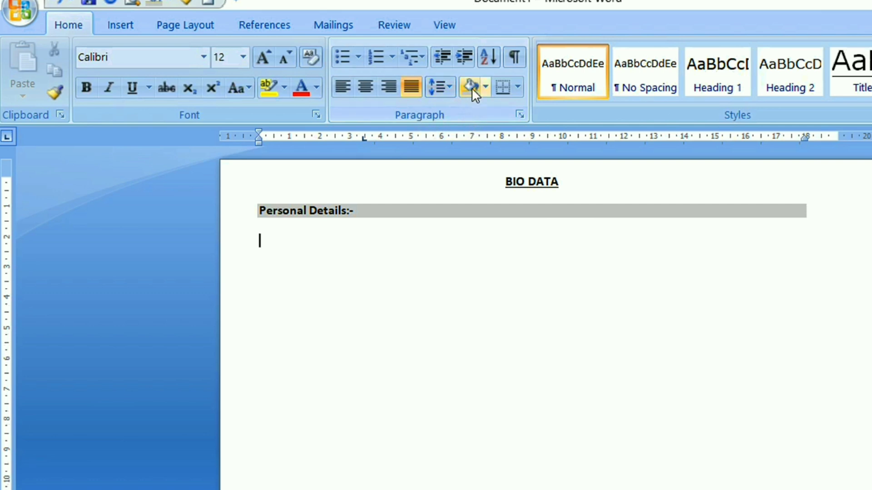
pyautogui.click(358, 57)
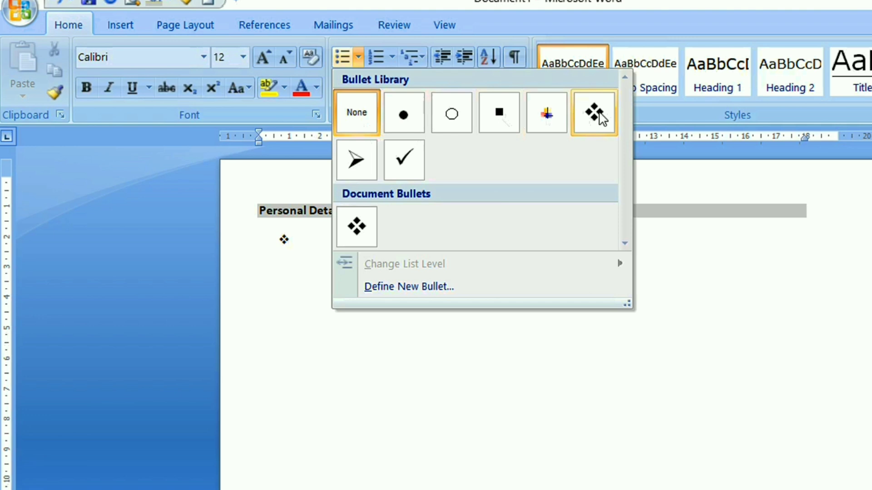
pyautogui.click(598, 111)
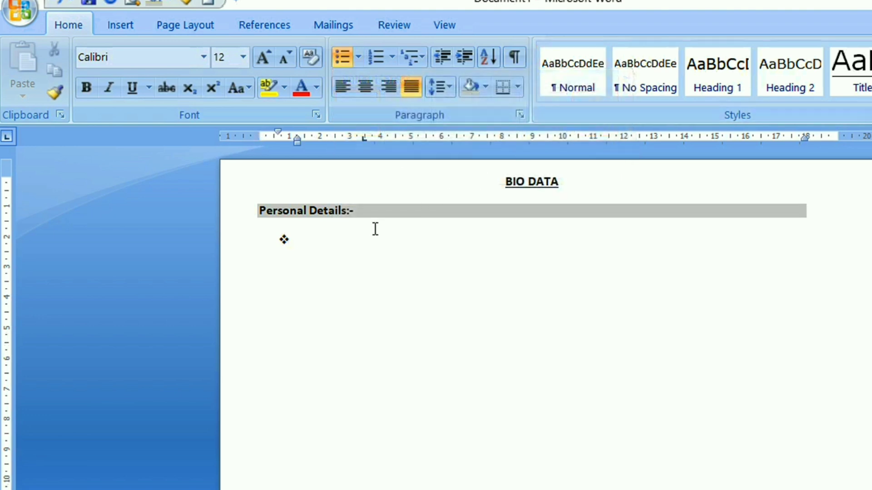
pyautogui.write('Name')
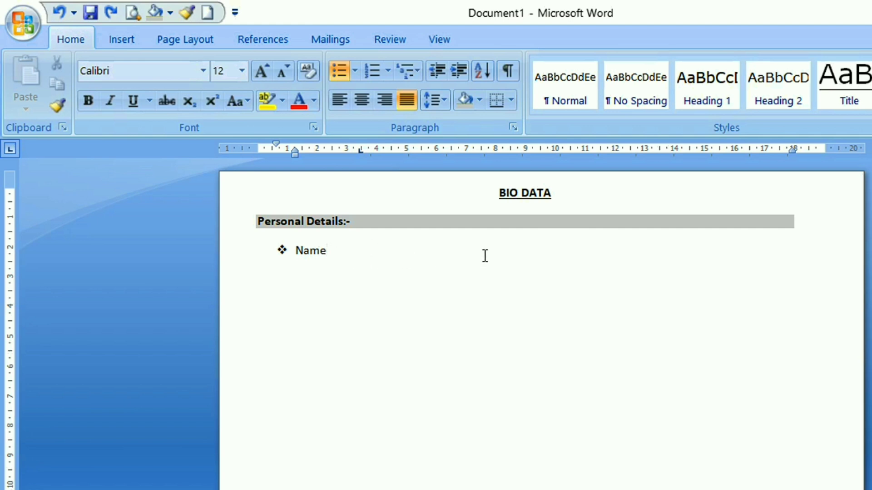
# Set a tab stop at 8 cm for the Name item and enter a colon and the person's full name there
pyautogui.click(495, 152)
pyautogui.press('Tab')
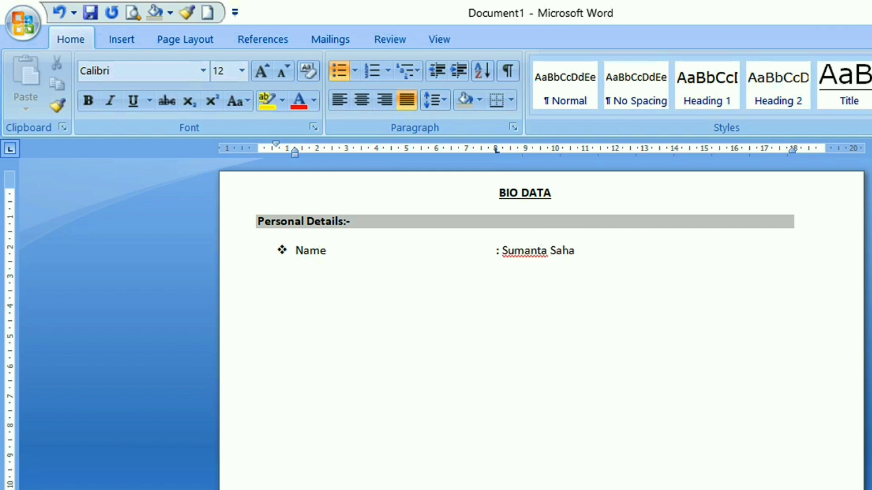
# Add a "Father's Name" item below the Name item, with a colon and the father's full name aligned at the tab stop
pyautogui.press('Return')
pyautogui.write("Father's Name")
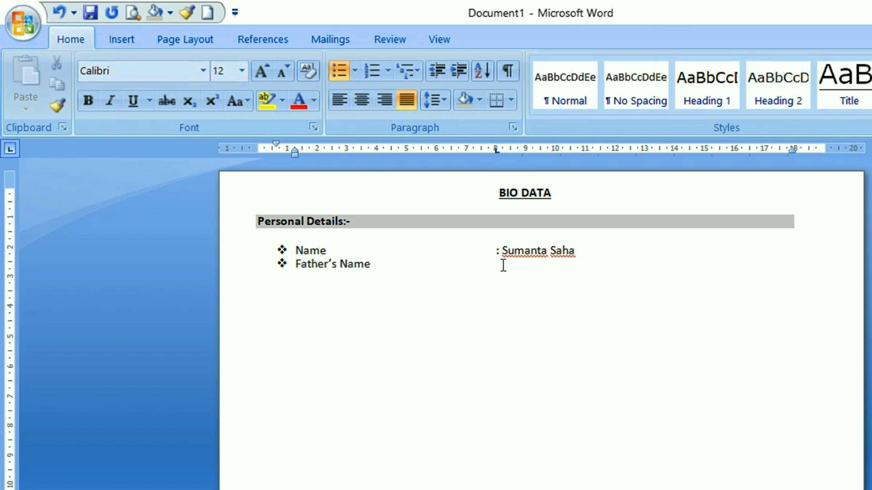
pyautogui.press('Tab')
pyautogui.press('Return')
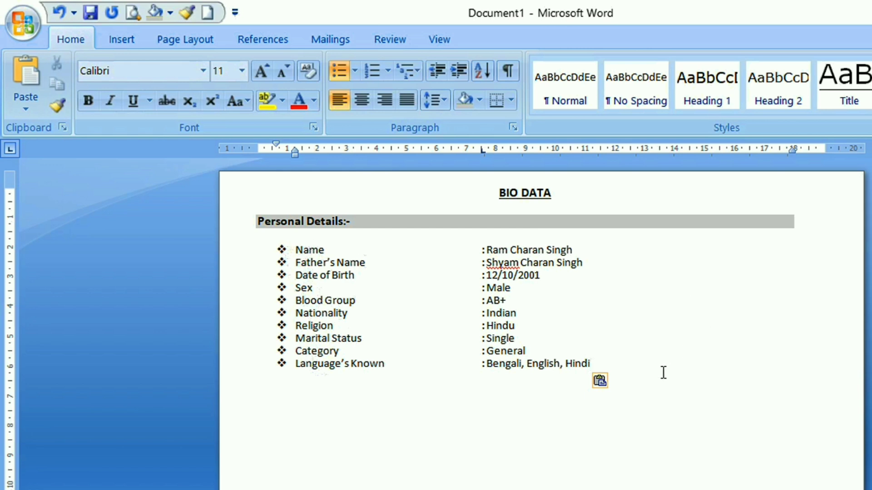
# End the bulleted list after "Language's Known" and enter the heading "Contact Details" at the left margin below it
pyautogui.press('Return')
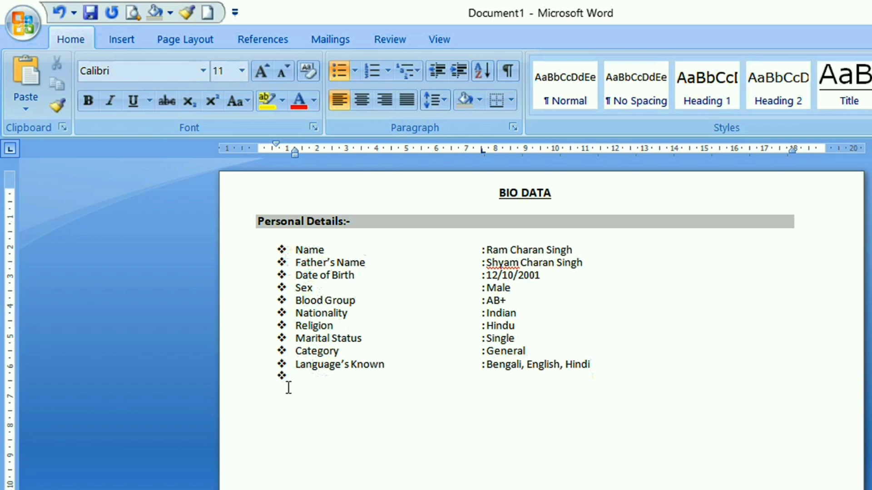
pyautogui.click(355, 71)
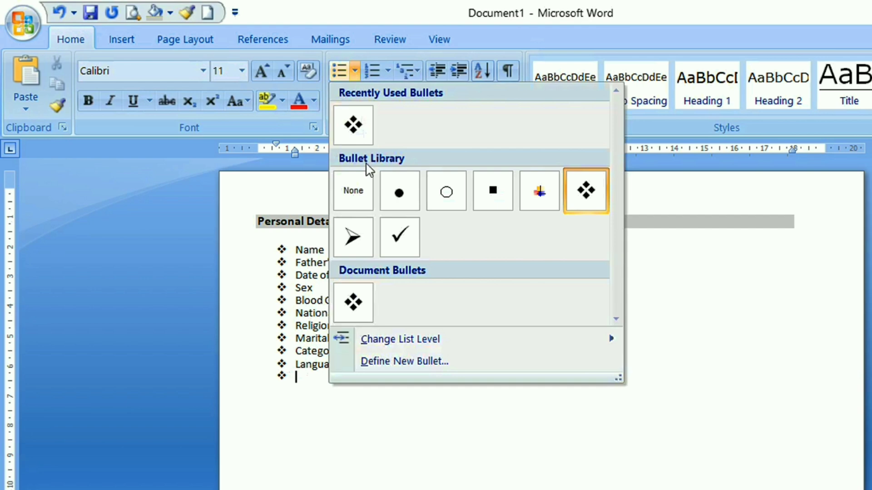
pyautogui.click(358, 193)
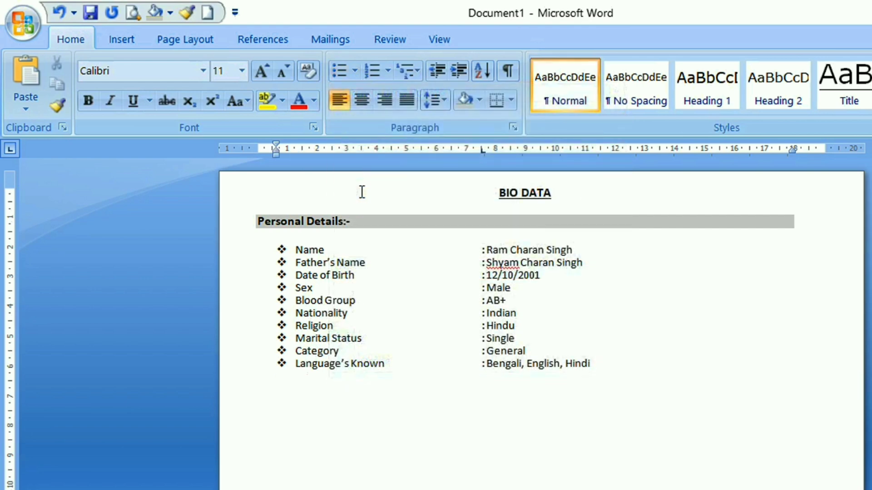
pyautogui.press('BackSpace')
pyautogui.write('Contact Details')
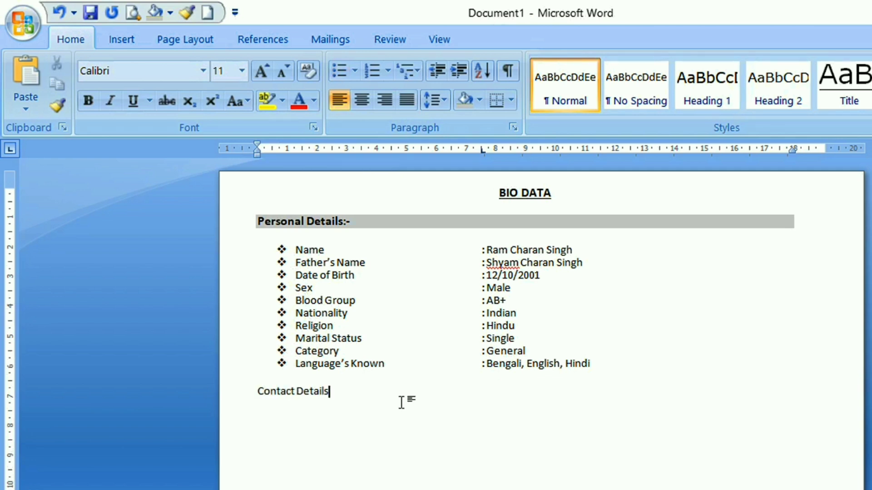
# Make the "Contact Details" heading bold at 12 pt
pyautogui.click(280, 221)
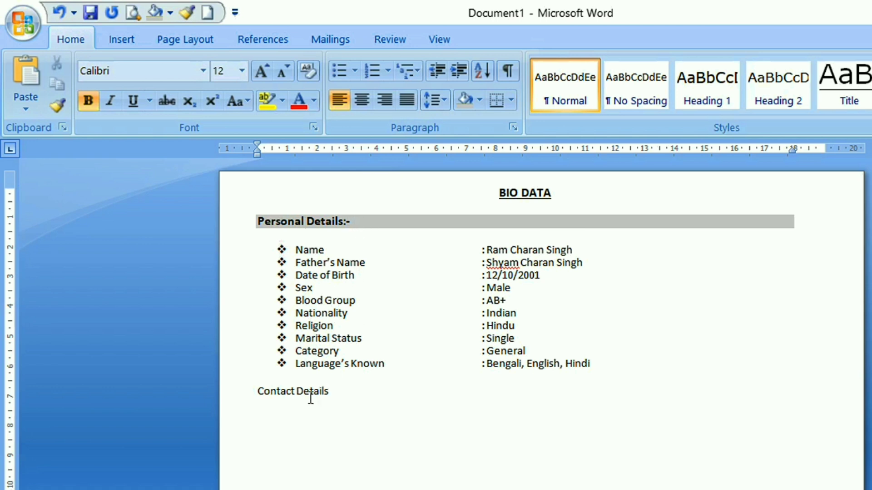
pyautogui.moveTo(261, 398); pyautogui.dragTo(337, 401)
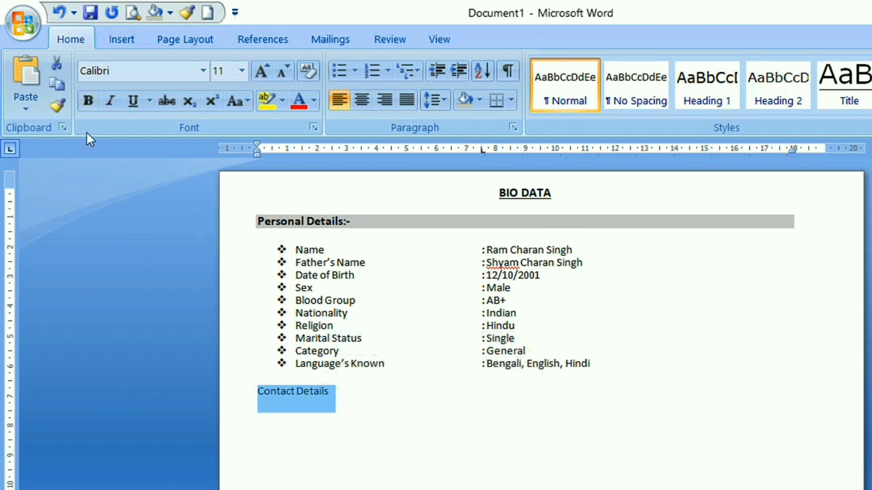
pyautogui.click(88, 100)
pyautogui.click(241, 71)
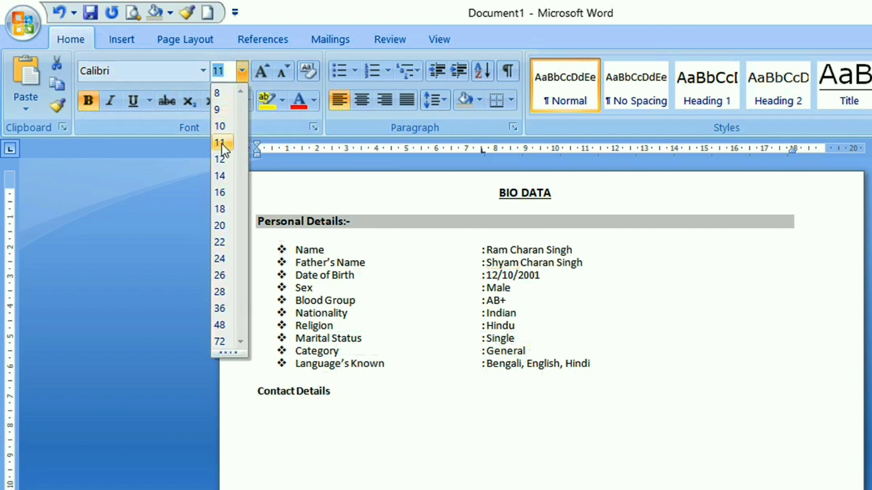
pyautogui.click(220, 159)
# Complete the heading as "Contact Details:-" with tab spacing up to the right margin and shade the whole line light grey
pyautogui.click(362, 396)
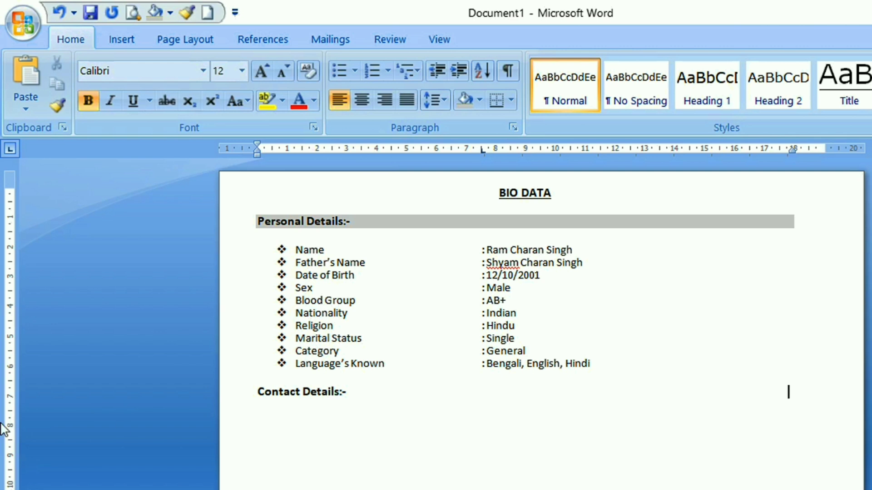
pyautogui.moveTo(255, 394); pyautogui.dragTo(804, 394)
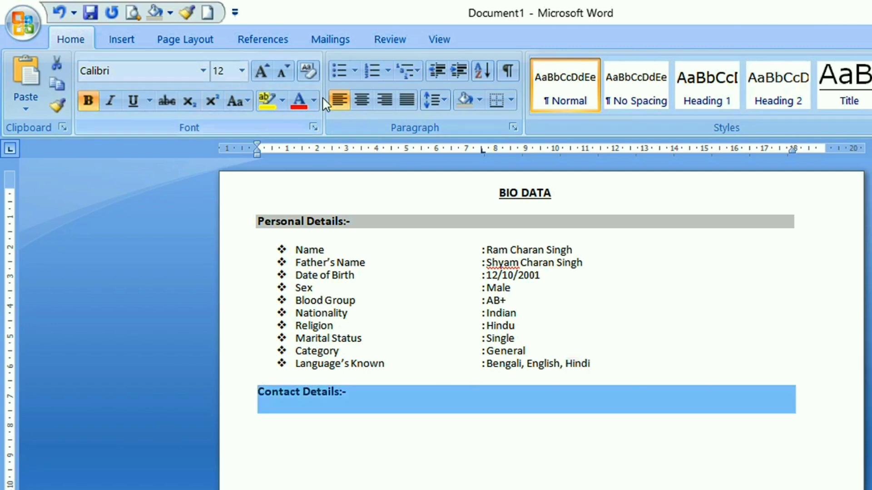
pyautogui.click(465, 100)
pyautogui.click(455, 437)
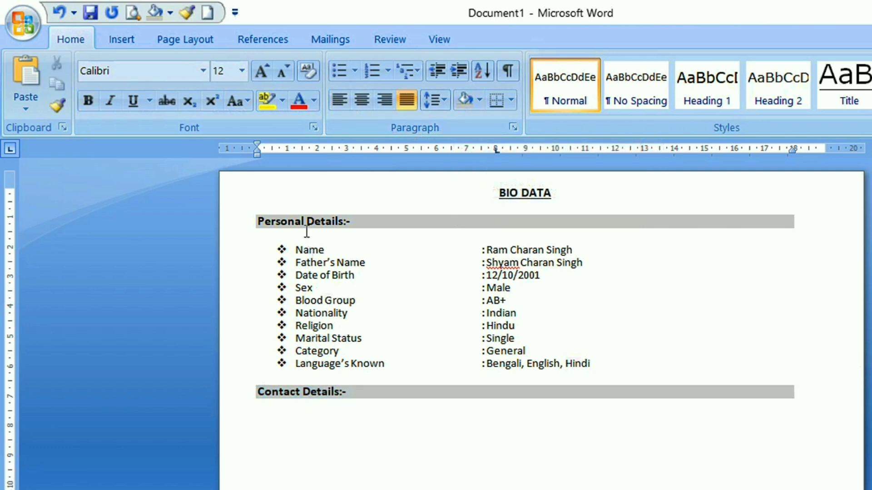
# Start a four-diamond bulleted list below "Contact Details:-" and paste in the Mobile No and Email ID items
pyautogui.click(266, 419)
pyautogui.click(356, 71)
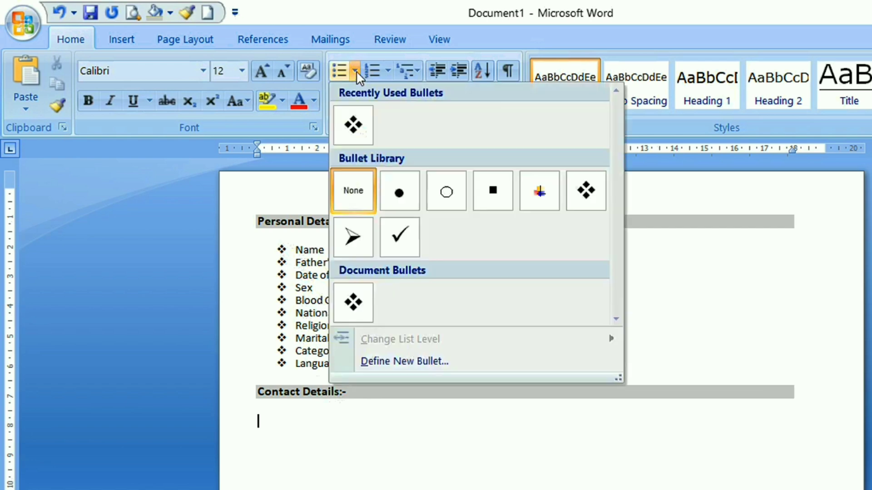
pyautogui.click(353, 126)
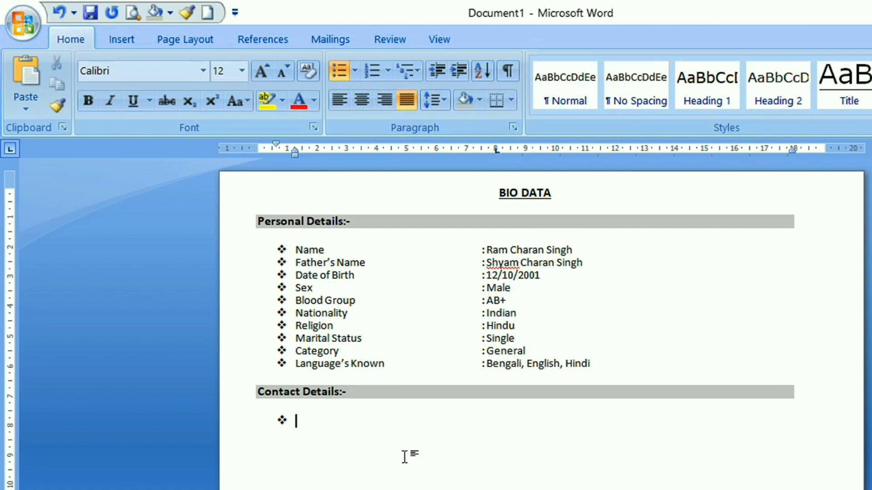
pyautogui.hotkey('ctrl', 'v')
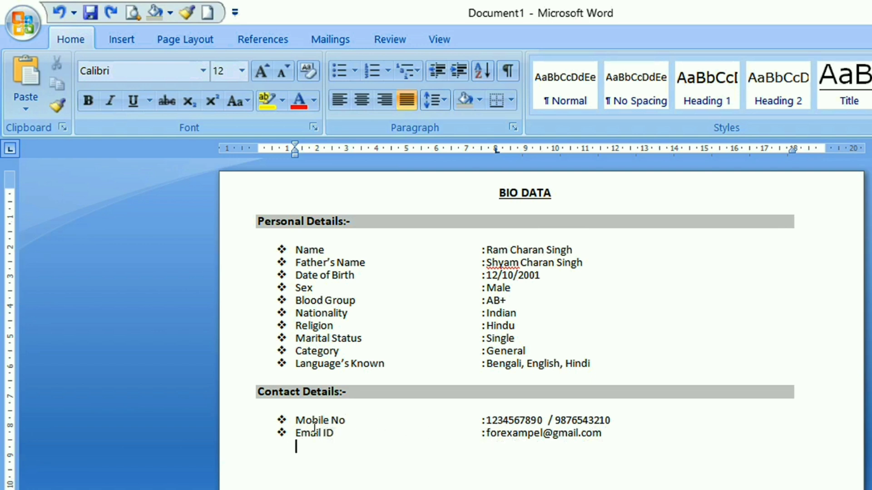
# End the bulleted list after the Email ID item and start an unbulleted line at the left margin
pyautogui.click(608, 432)
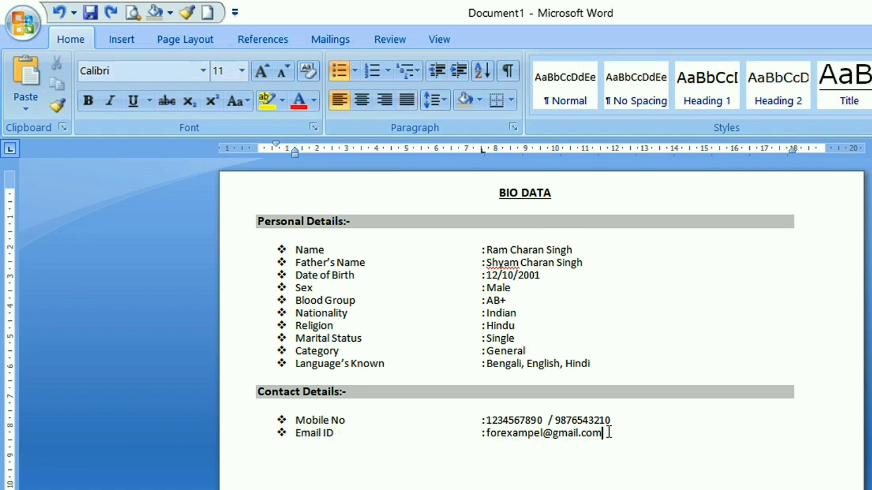
pyautogui.press('Return')
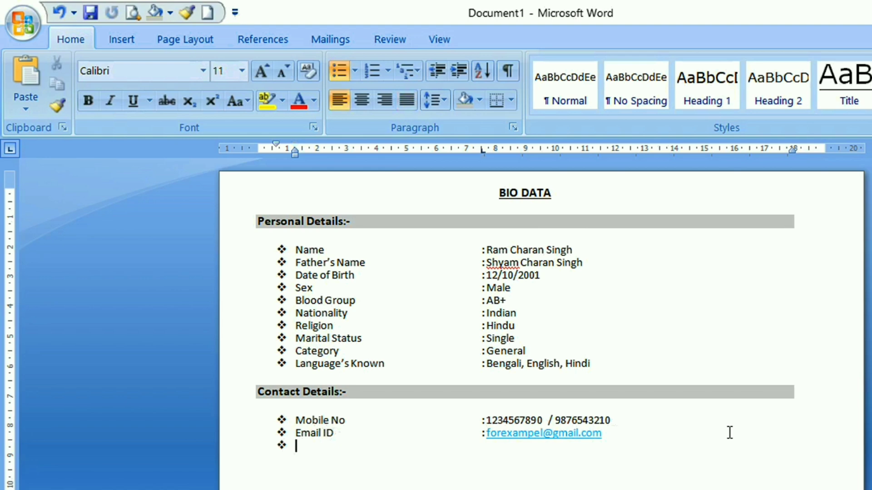
pyautogui.click(355, 70)
pyautogui.click(358, 194)
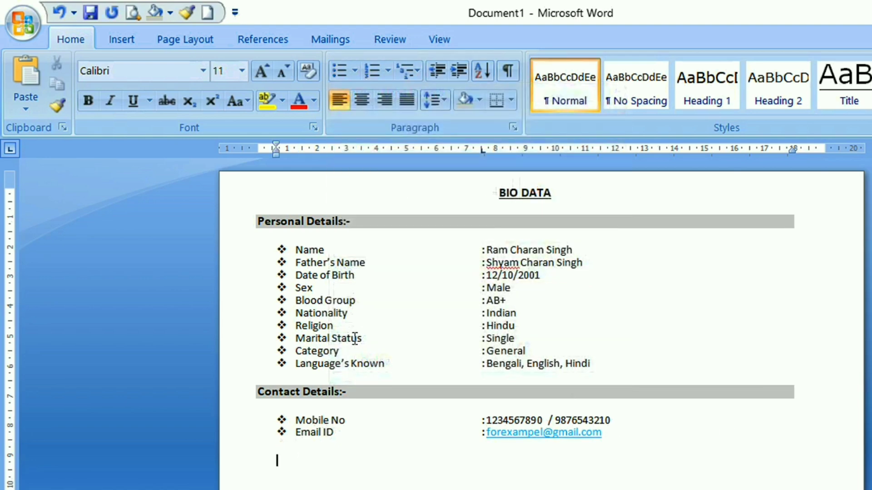
pyautogui.press('BackSpace')
# Remove the hyperlink from the e-mail address in the Email ID item
pyautogui.click(520, 435)
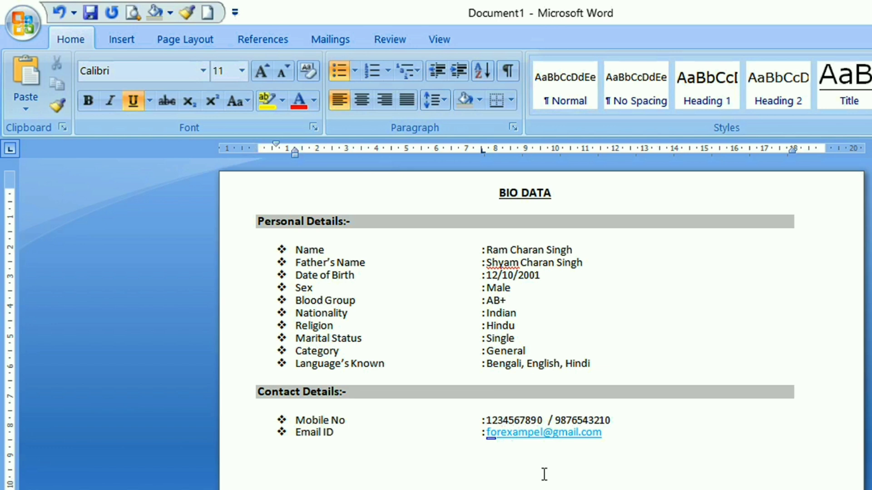
pyautogui.rightClick(536, 435)
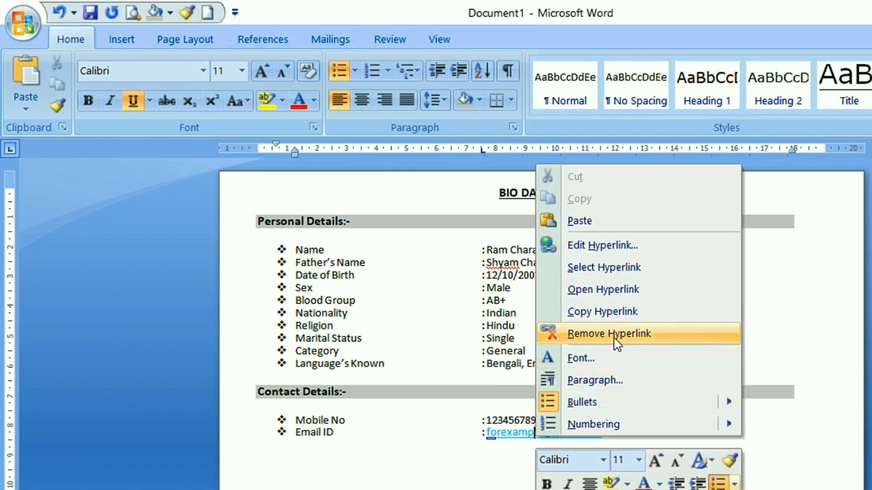
pyautogui.click(601, 336)
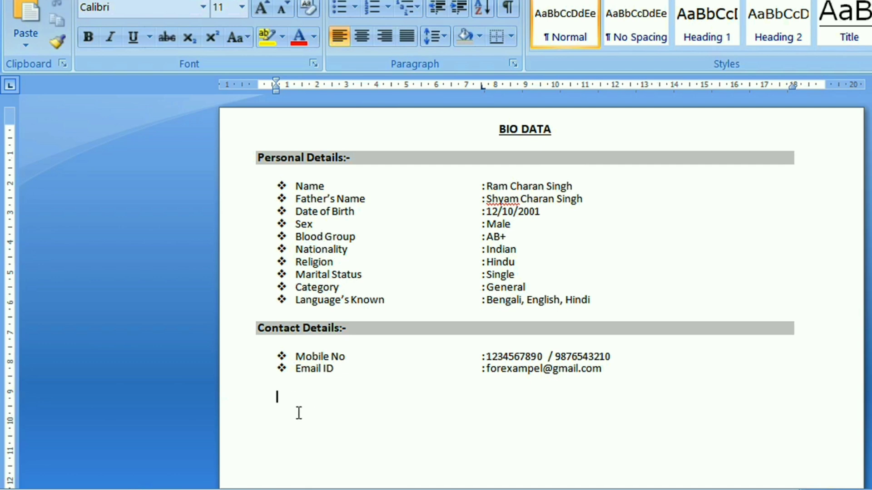
# Enter the heading "Present Address:-" below the contact list and make it bold at 12 pt
pyautogui.write('Present Address:-')
pyautogui.hotkey('shift', 'Home')
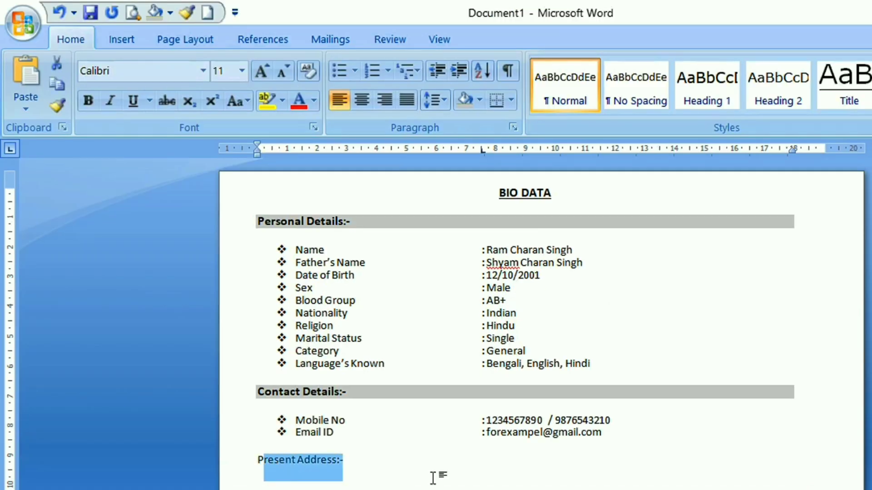
pyautogui.hotkey('ctrl', 'b')
pyautogui.click(242, 7)
pyautogui.click(219, 159)
# Extend the "Present Address:-" line with tab spacing toward the right margin and shade the whole line light grey
pyautogui.click(598, 461)
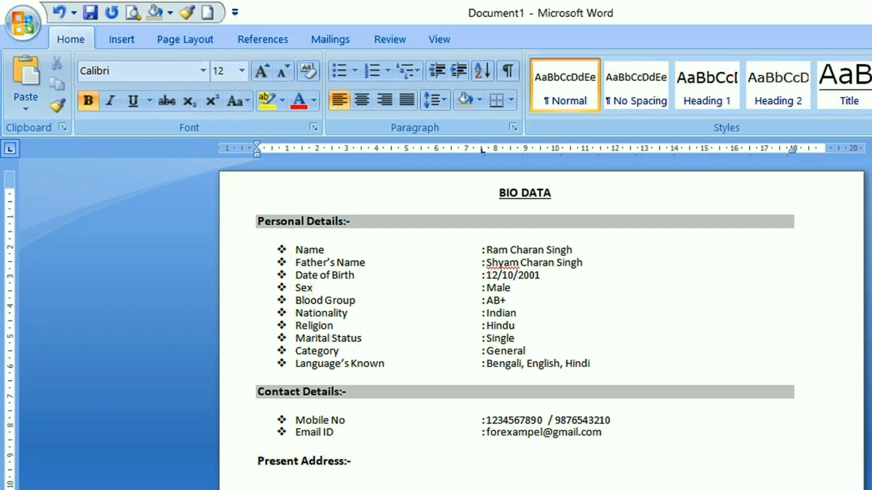
pyautogui.moveTo(253, 462); pyautogui.dragTo(780, 451)
pyautogui.moveTo(254, 466); pyautogui.dragTo(779, 461)
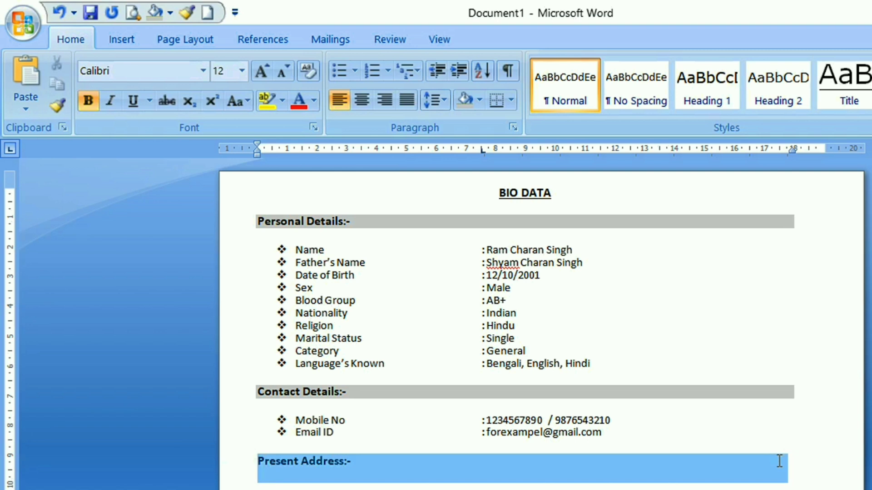
pyautogui.click(465, 100)
pyautogui.click(417, 482)
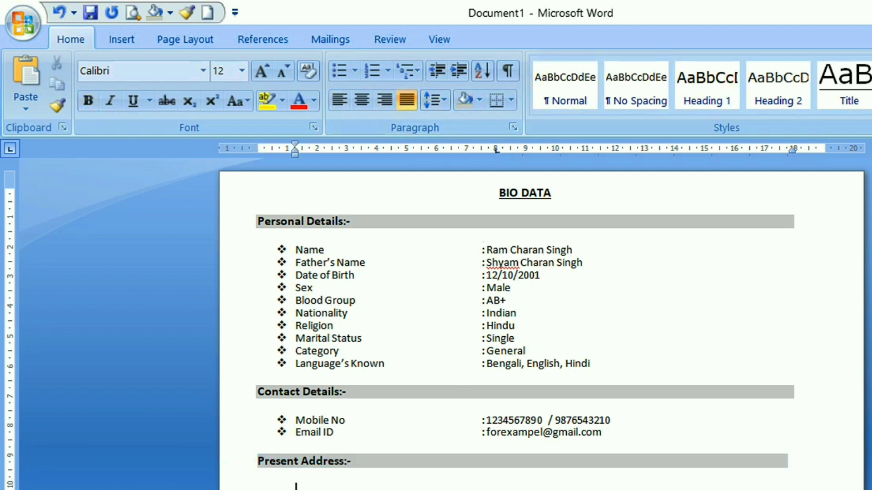
# Start a four-diamond bulleted list below "Present Address:-" with a Village item, a colon and the village name at the tab stop
pyautogui.scroll(-2, 382, 473)
pyautogui.click(285, 379)
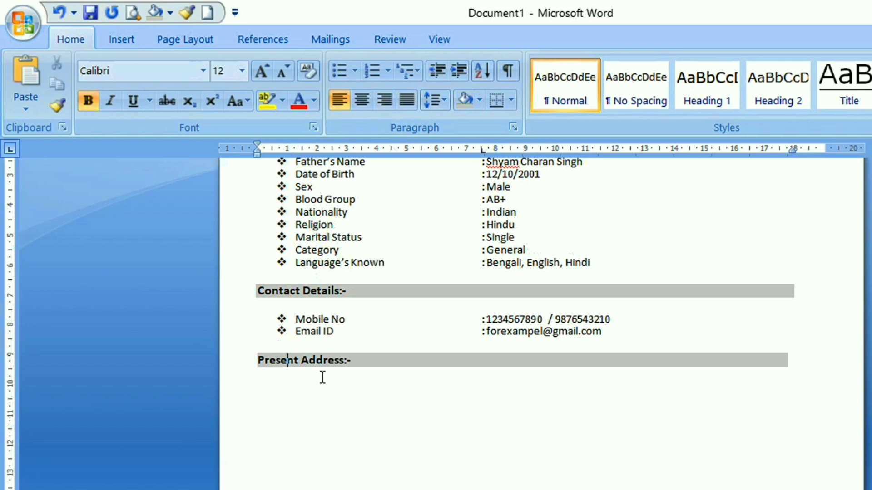
pyautogui.click(356, 420)
pyautogui.write('V')
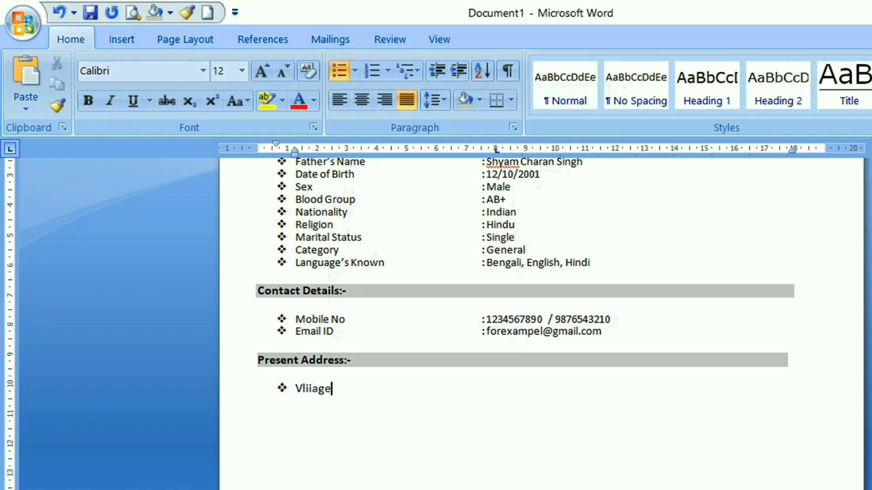
pyautogui.write('liiage')
pyautogui.press('Tab')
pyautogui.write(':Jhargr')
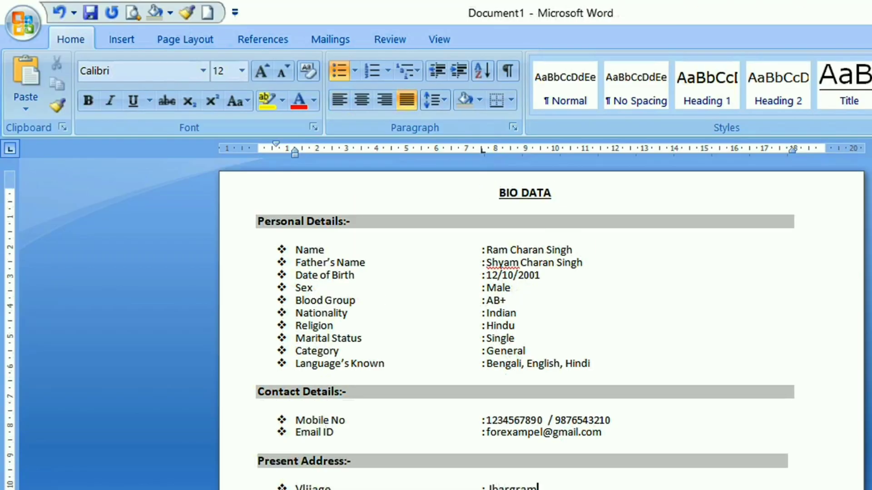
pyautogui.scroll(-3, 540, 317)
pyautogui.press('Return')
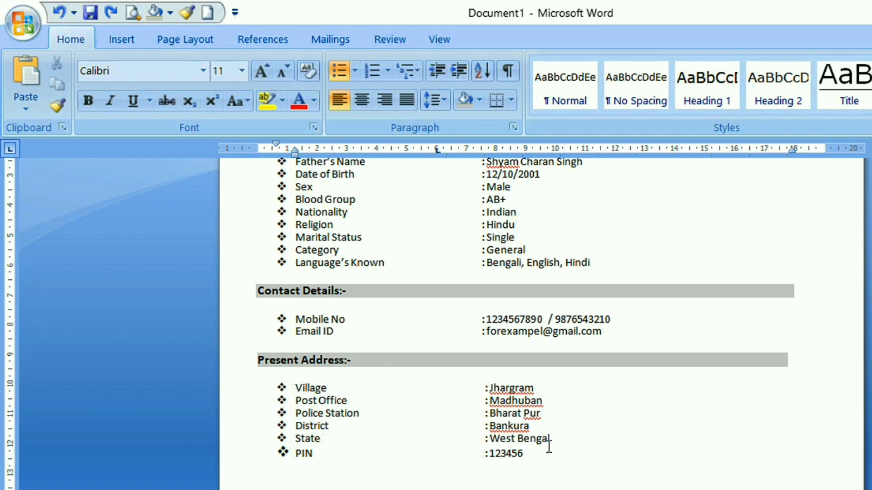
# End the bulleted list after the PIN item and start an unbulleted line at the left margin
pyautogui.scroll(-3, 578, 408)
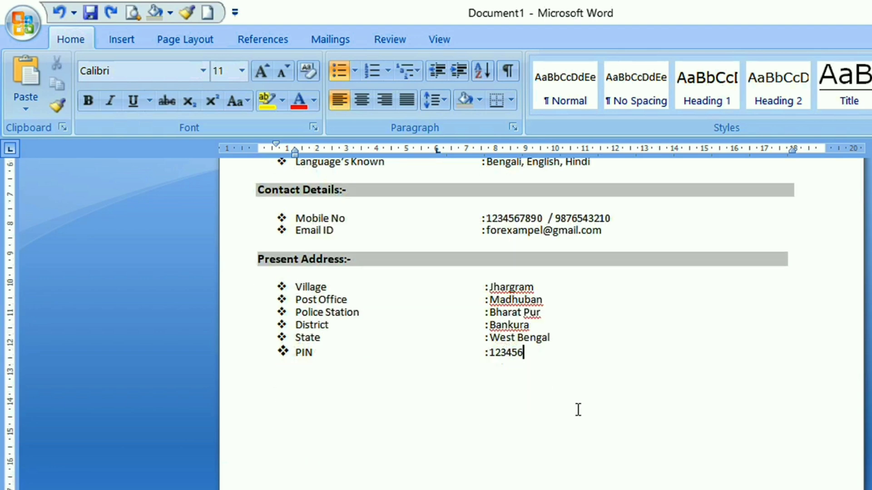
pyautogui.press('Return')
pyautogui.scroll(2, 418, 384)
pyautogui.click(355, 71)
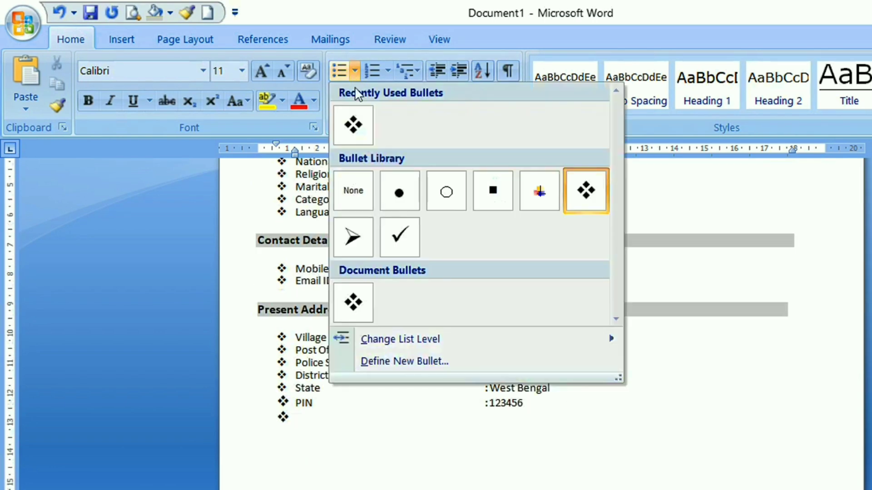
pyautogui.click(352, 127)
pyautogui.click(354, 71)
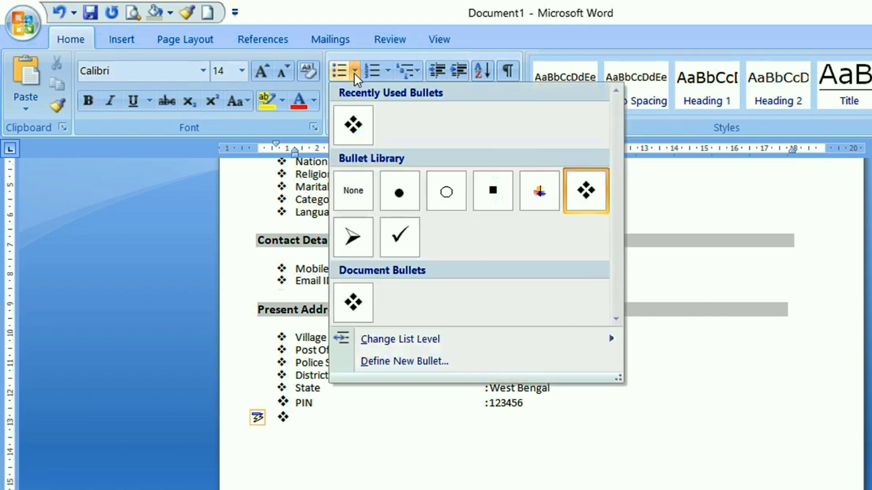
pyautogui.click(353, 188)
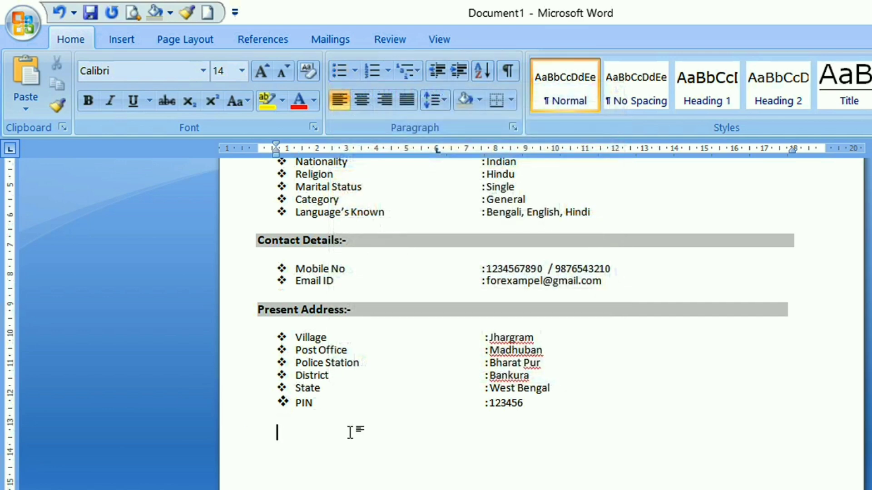
pyautogui.press('BackSpace')
# Copy the shaded "Present Address:-" heading line and paste it at the left margin below the PIN item
pyautogui.moveTo(258, 310); pyautogui.dragTo(761, 311)
pyautogui.rightClick(747, 312)
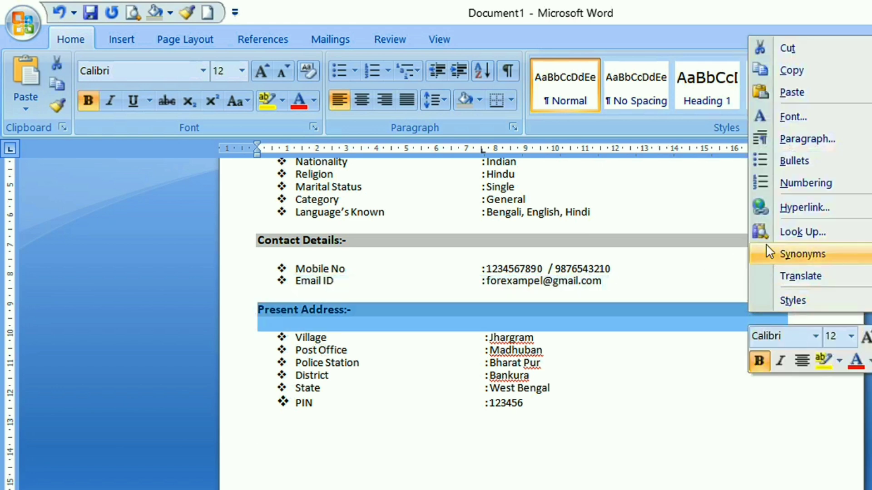
pyautogui.click(804, 77)
pyautogui.click(254, 434)
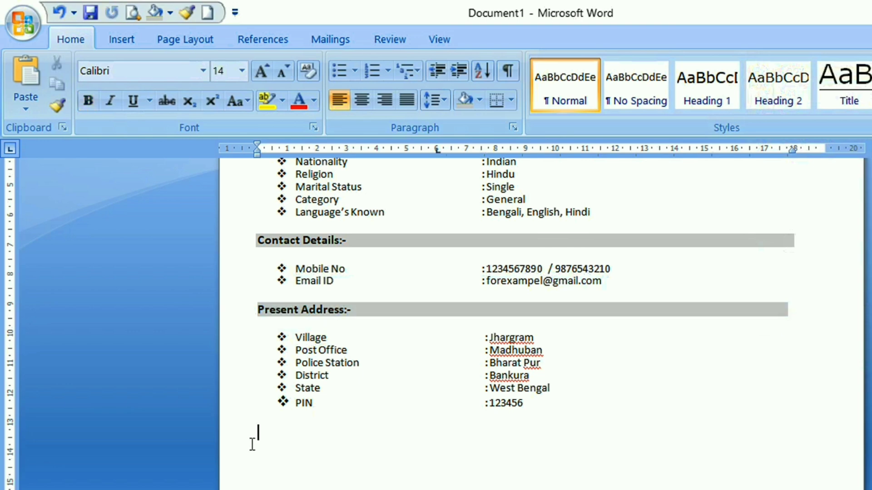
pyautogui.rightClick(261, 433)
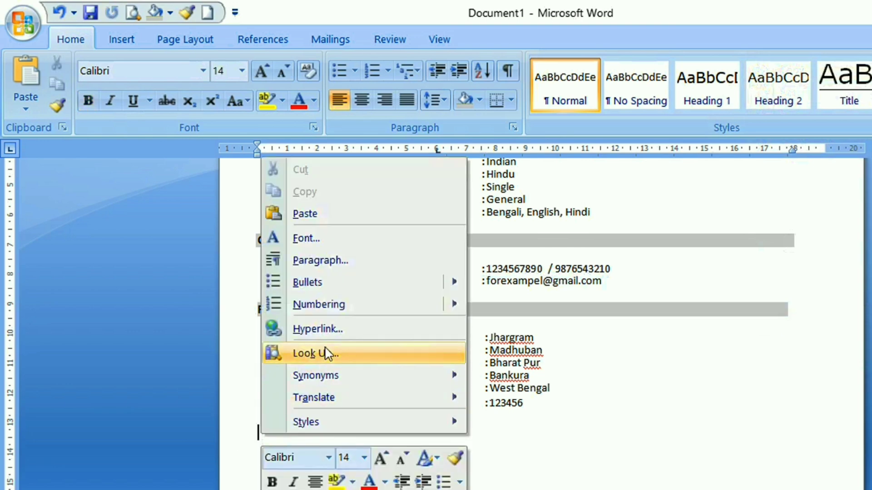
pyautogui.click(312, 217)
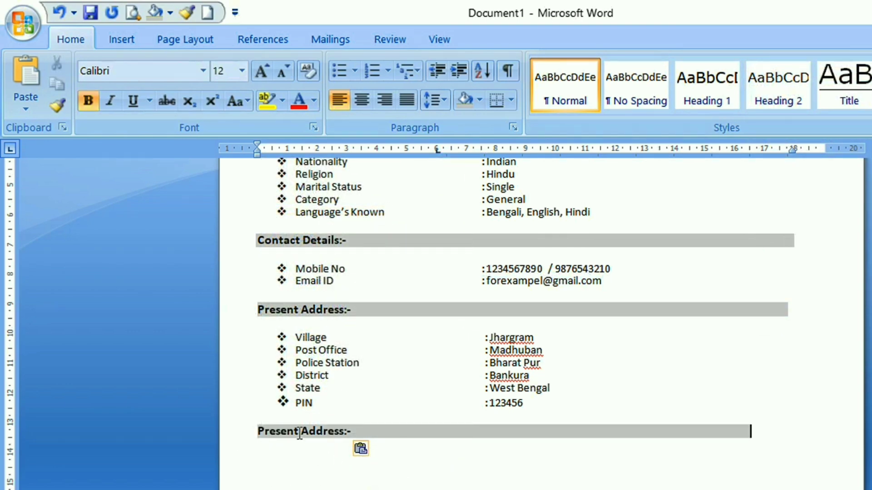
# Reword the pasted heading copy below the PIN item to "Permanent Address:-"
pyautogui.press('BackSpace')
pyautogui.press('BackSpace')
pyautogui.press('BackSpace')
pyautogui.press('BackSpace')
pyautogui.press('BackSpace')
pyautogui.press('BackSpace')
pyautogui.press('BackSpace')
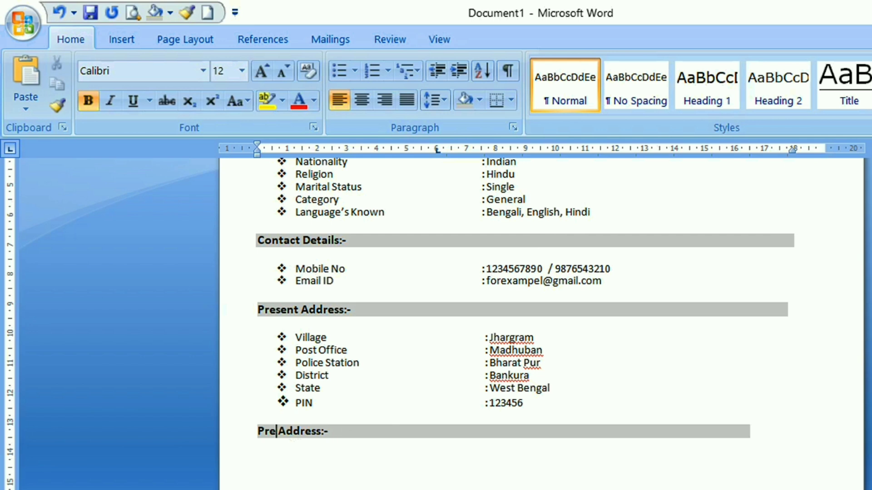
pyautogui.write('ermanent')
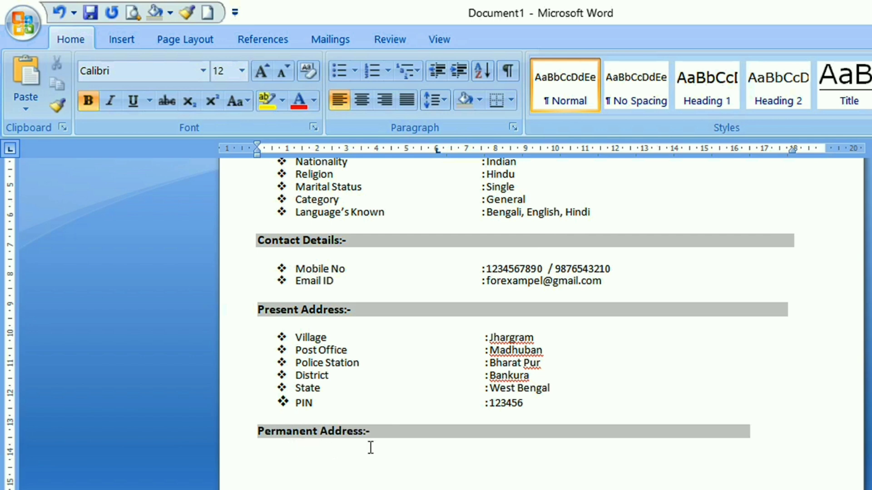
# Enter ": Same as Present Address" at the tab stop below "Permanent Address:-" and start a blank line at the left margin
pyautogui.click(285, 454)
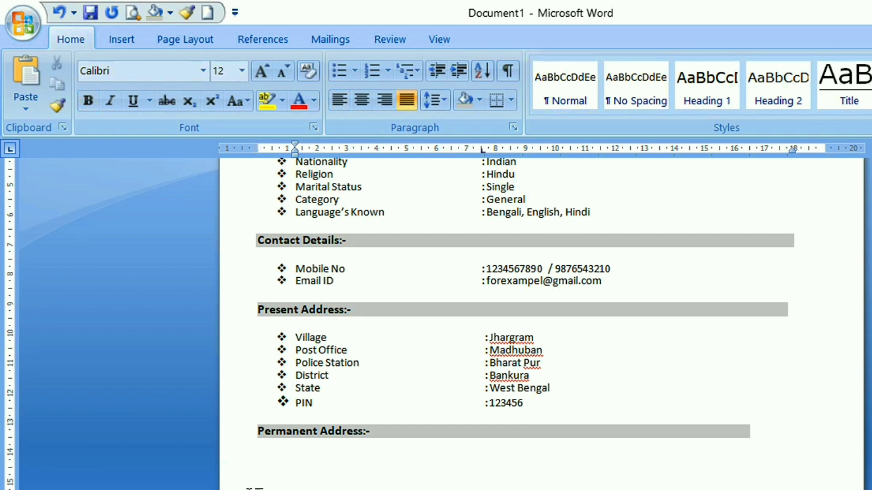
pyautogui.click(339, 71)
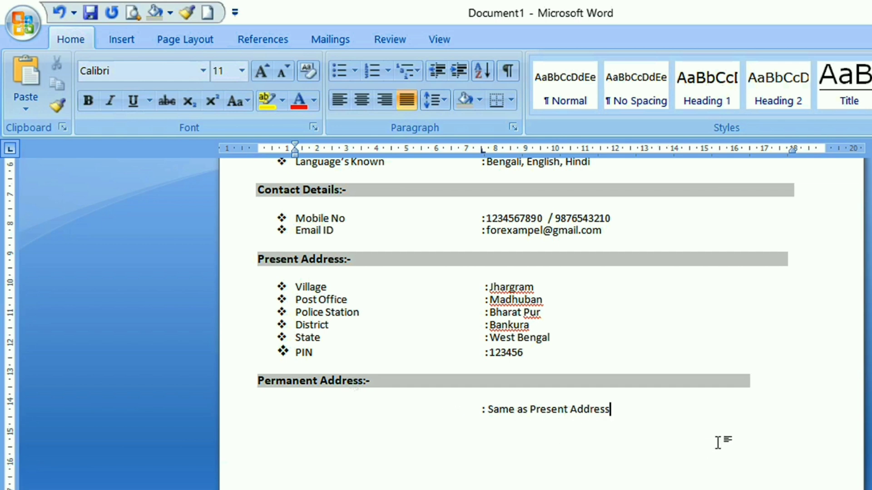
pyautogui.press('Return')
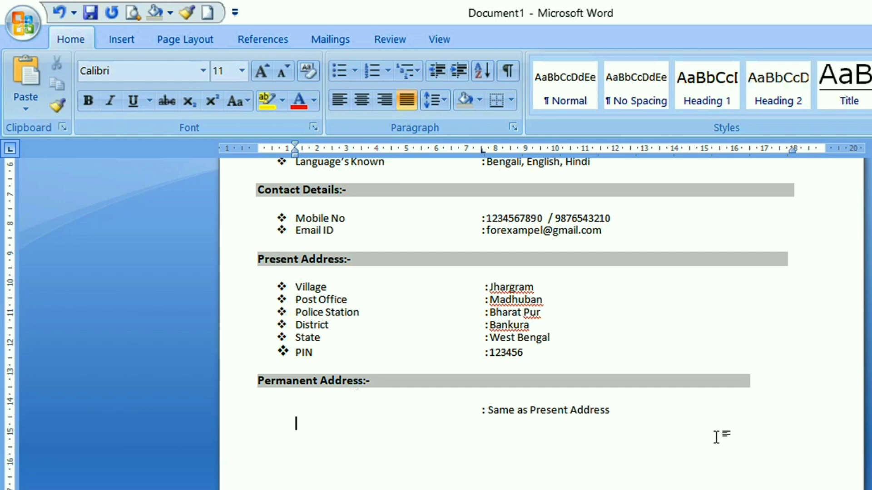
pyautogui.click(653, 381)
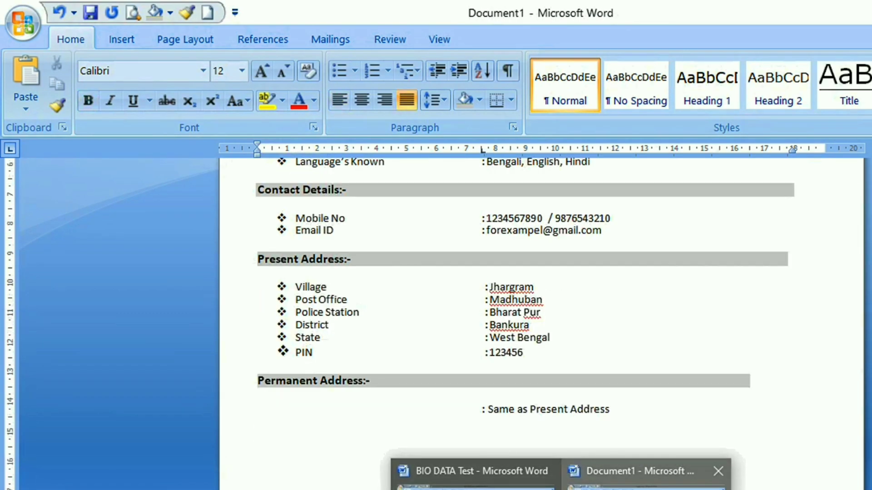
pyautogui.click(646, 484)
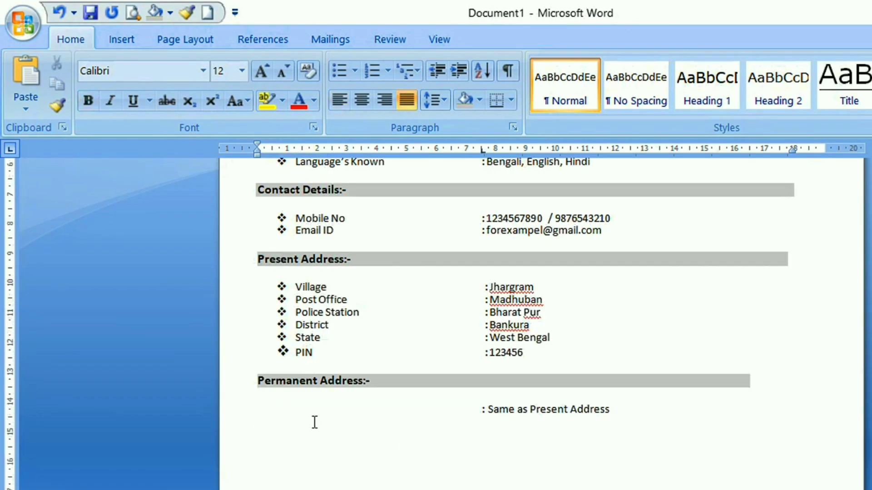
pyautogui.click(321, 405)
# Copy the shaded "Permanent Address:-" heading line and paste it below the "Same as Present Address" line
pyautogui.moveTo(259, 380); pyautogui.dragTo(748, 378)
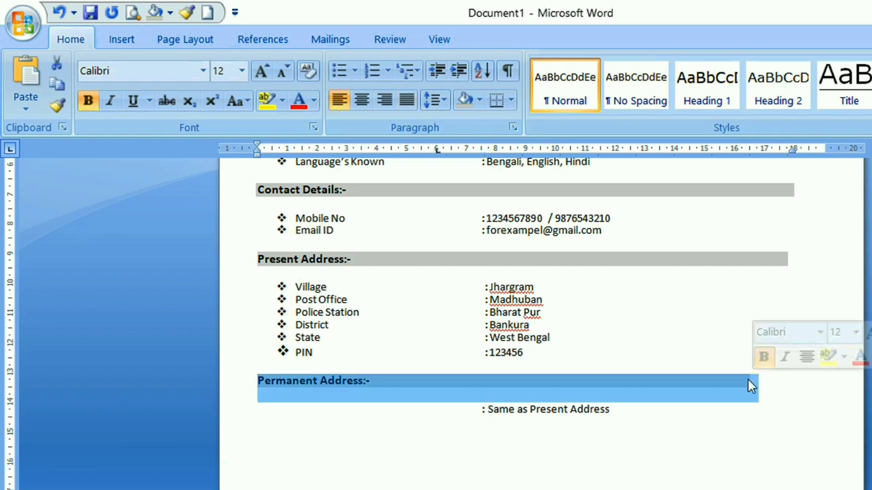
pyautogui.rightClick(749, 380)
pyautogui.click(772, 136)
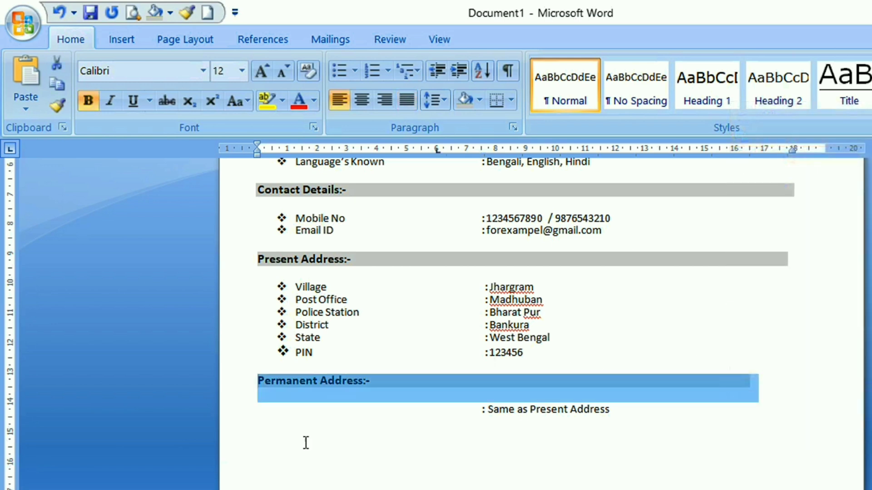
pyautogui.click(285, 447)
pyautogui.rightClick(272, 435)
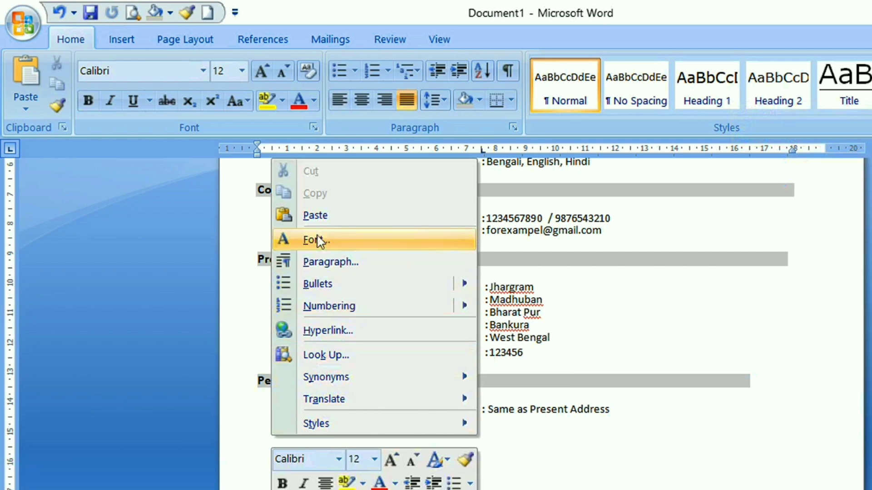
pyautogui.click(323, 221)
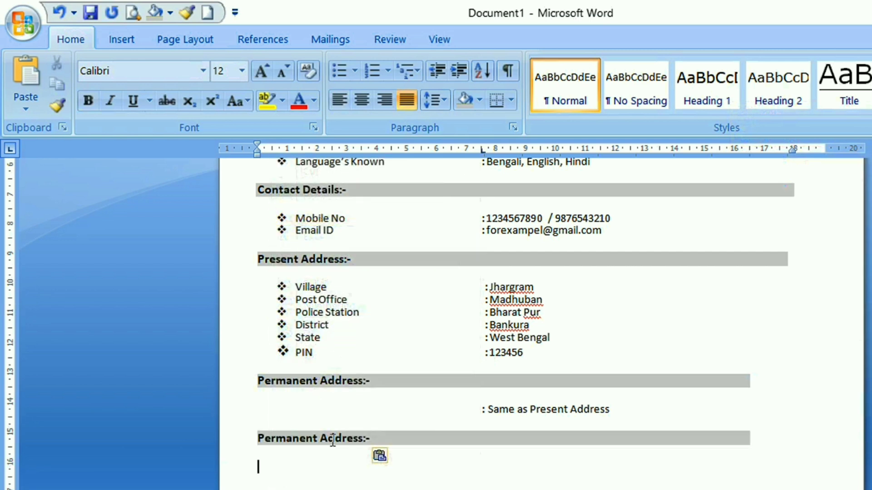
# Replace the text of the lower "Permanent Address:-" heading with "Educational Qualification:-"
pyautogui.click(368, 438)
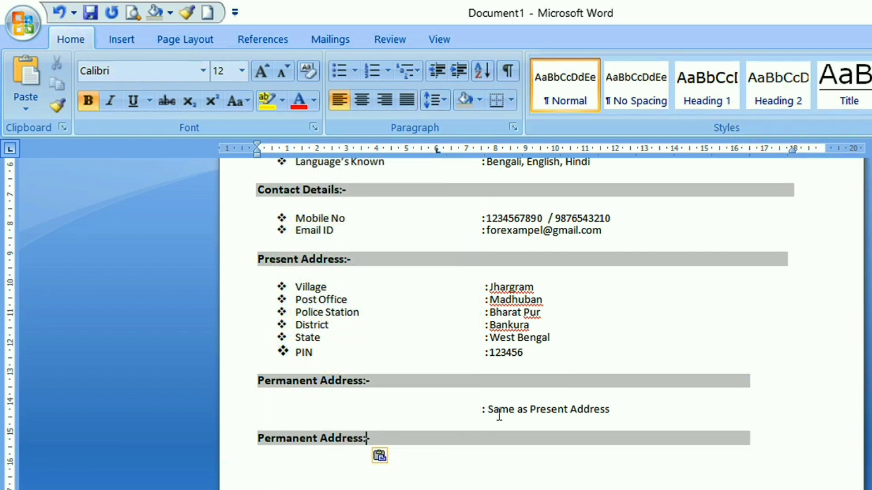
pyautogui.press('BackSpace')
pyautogui.press('BackSpace')
pyautogui.press('BackSpace')
pyautogui.press('BackSpace')
pyautogui.press('BackSpace')
pyautogui.press('BackSpace')
pyautogui.press('BackSpace')
pyautogui.press('BackSpace')
pyautogui.press('BackSpace')
pyautogui.press('BackSpace')
pyautogui.press('BackSpace')
pyautogui.press('BackSpace')
pyautogui.press('BackSpace')
pyautogui.press('BackSpace')
pyautogui.press('BackSpace')
pyautogui.press('BackSpace')
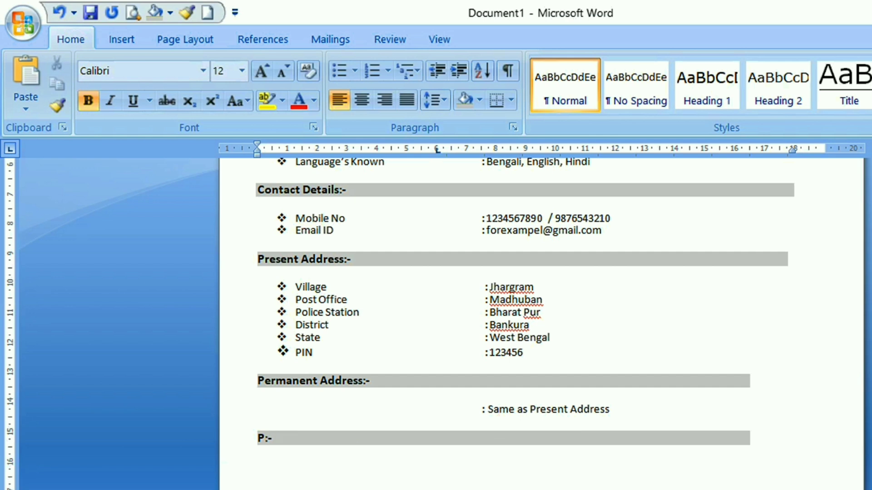
pyautogui.write('Educational Qualification')
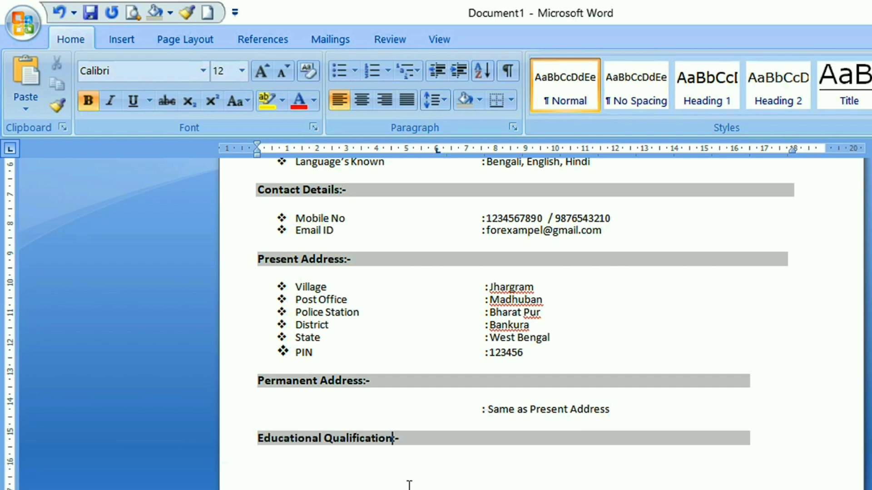
# Insert a table with four columns and four rows on the line below "Educational Qualification:-"
pyautogui.click(300, 468)
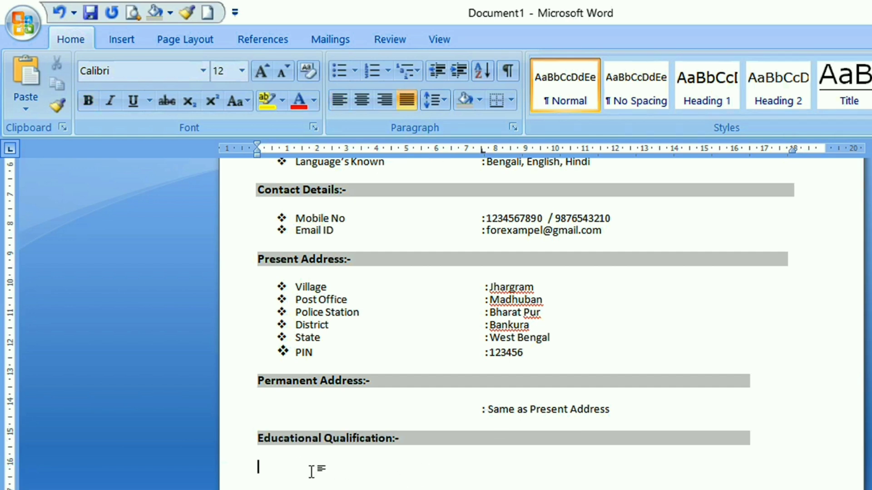
pyautogui.scroll(-3, 392, 465)
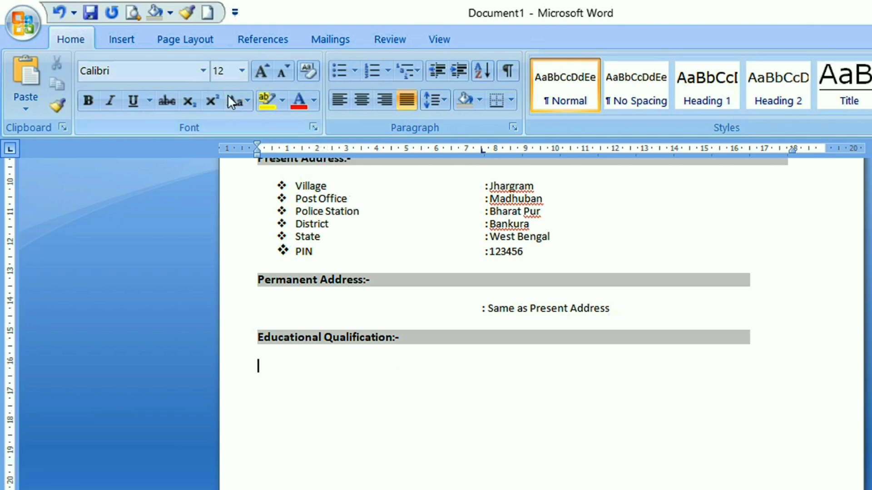
pyautogui.click(121, 41)
pyautogui.click(152, 106)
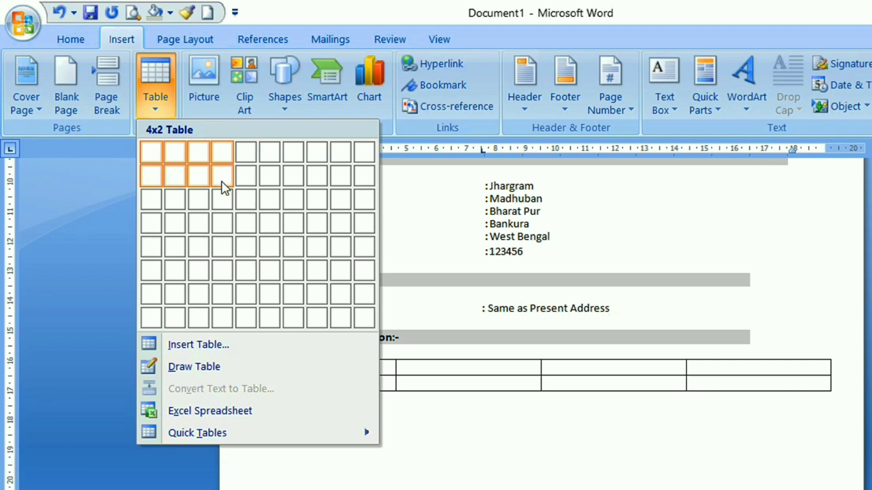
pyautogui.click(224, 217)
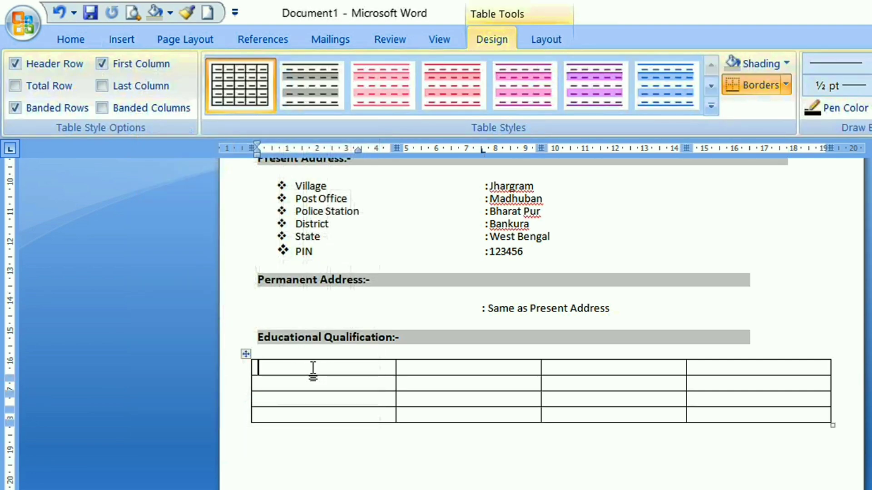
# Fill the table's first row with the headers "Name of Exam", "Name of the Board", "Year of Passing" and "Percentage of Marks"
pyautogui.write('Name of Exam')
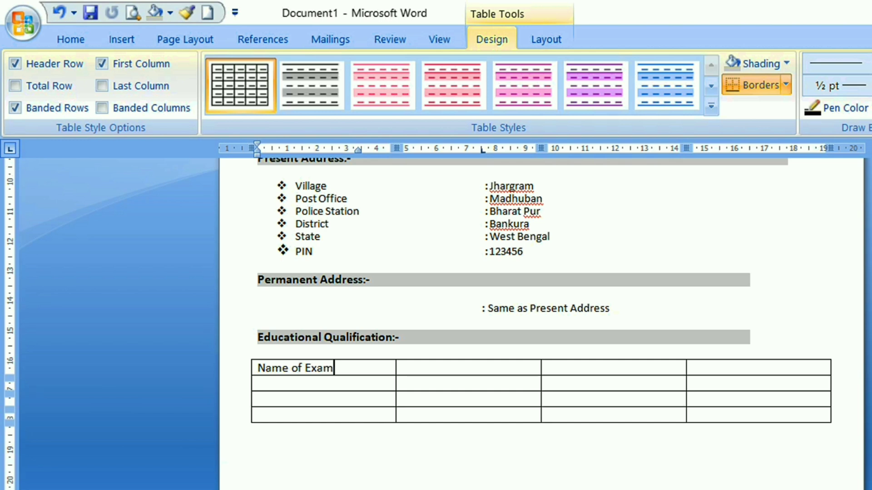
pyautogui.click(434, 367)
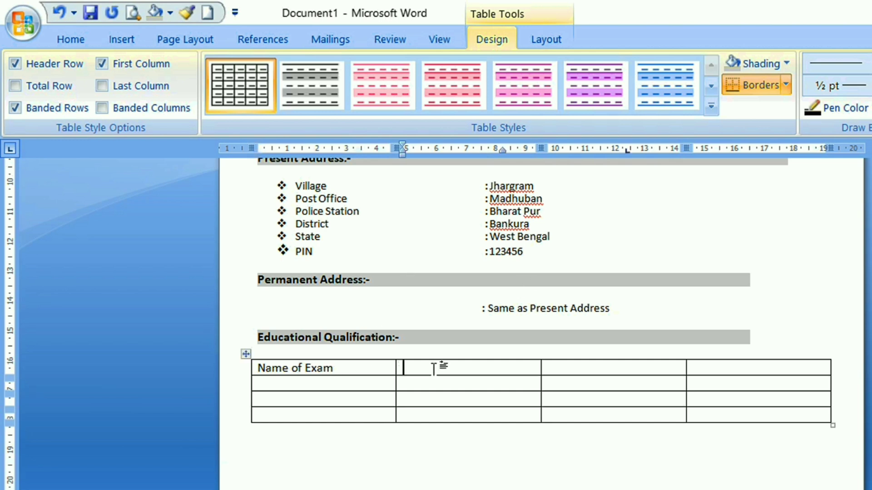
pyautogui.write('Name of Board')
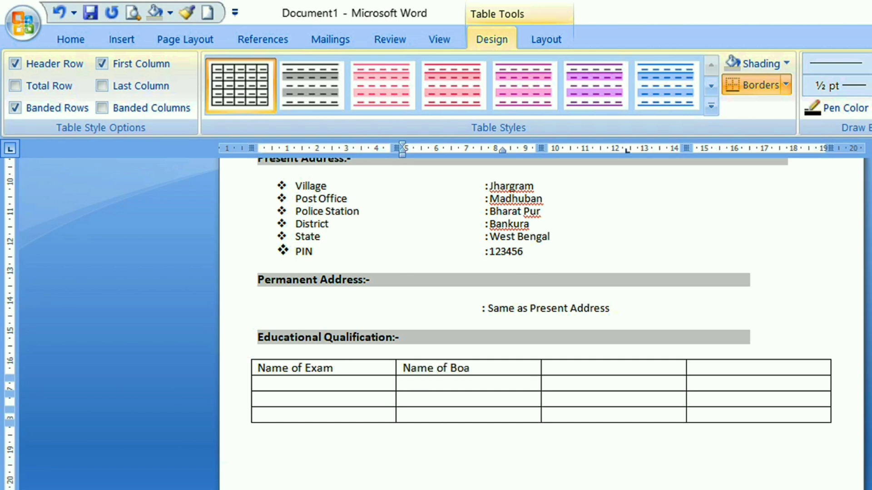
pyautogui.hotkey('ctrl', 'Left')
pyautogui.write('the')
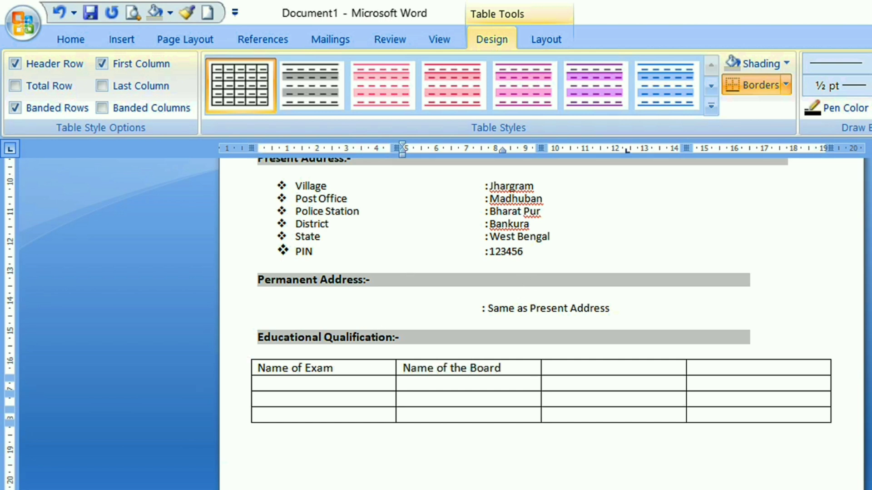
pyautogui.click(619, 371)
pyautogui.write('Year of Passing')
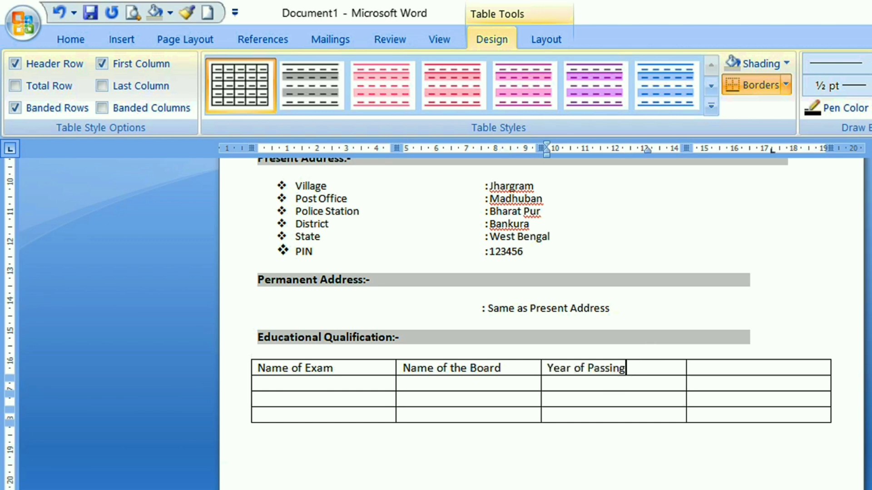
pyautogui.click(745, 366)
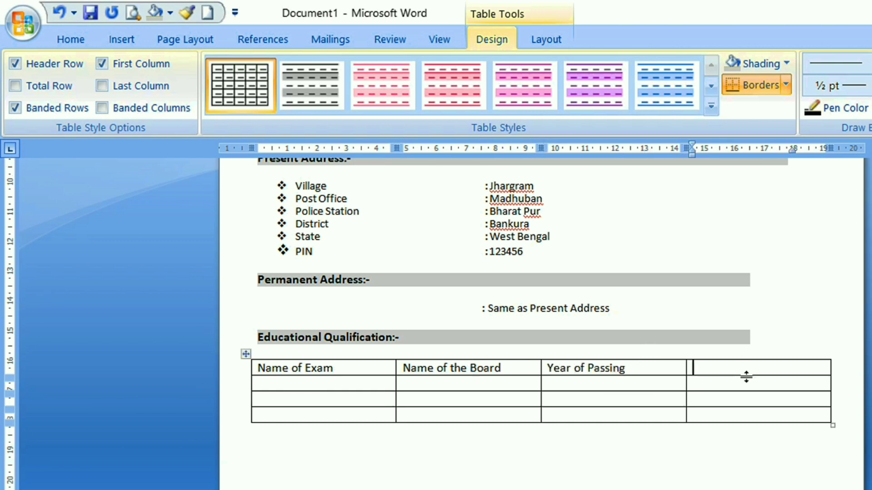
pyautogui.write('Percentage of Marks')
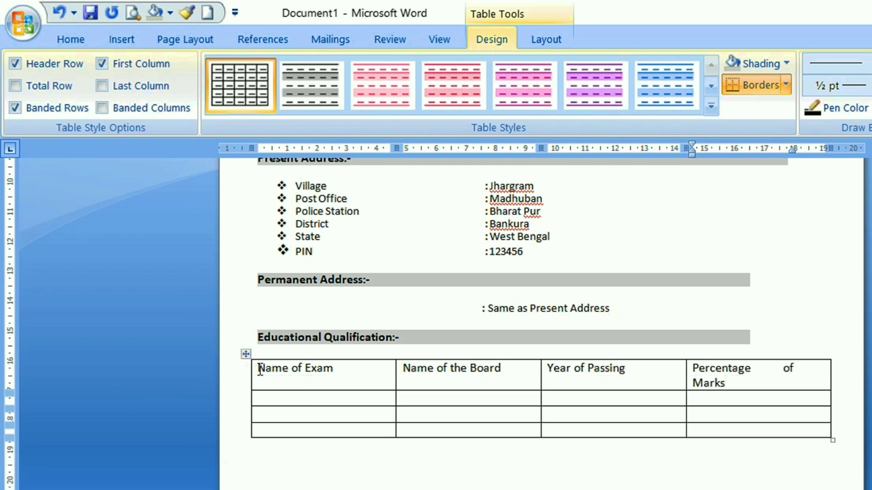
# Format the table's header row as 11 pt, bold and centred with light grey shading
pyautogui.moveTo(259, 368); pyautogui.dragTo(708, 375)
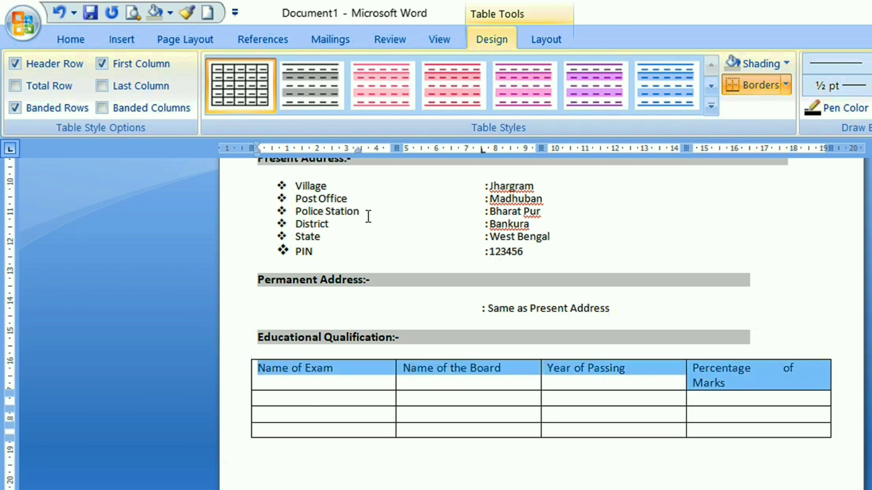
pyautogui.click(59, 44)
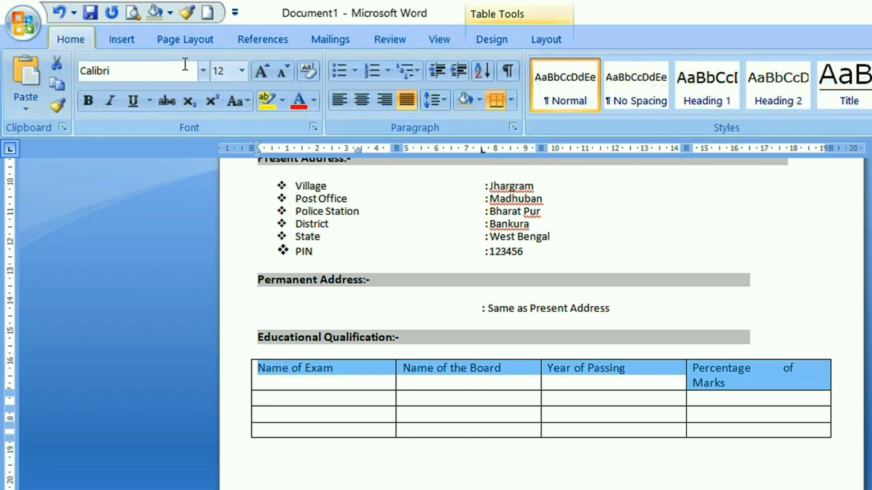
pyautogui.click(242, 71)
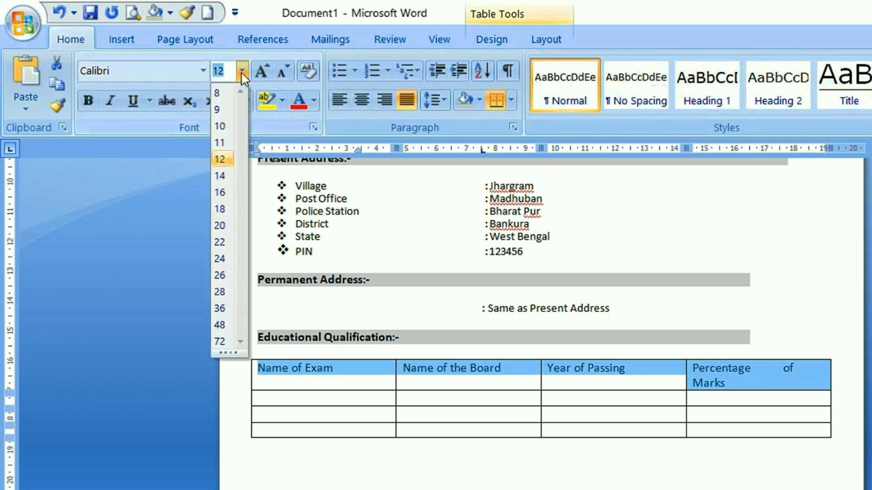
pyautogui.click(219, 143)
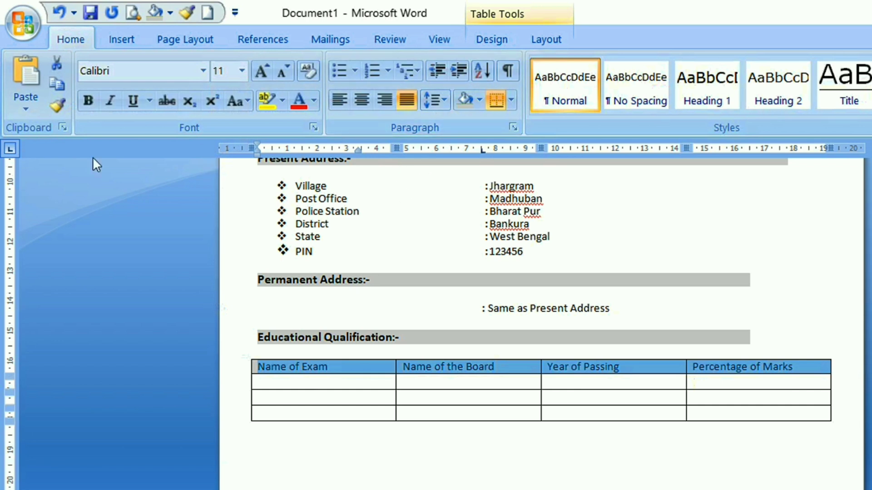
pyautogui.click(85, 99)
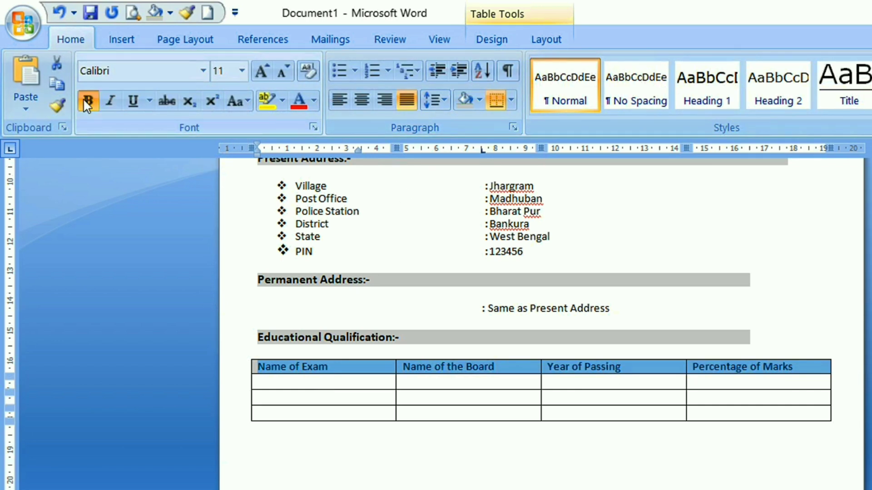
pyautogui.click(360, 100)
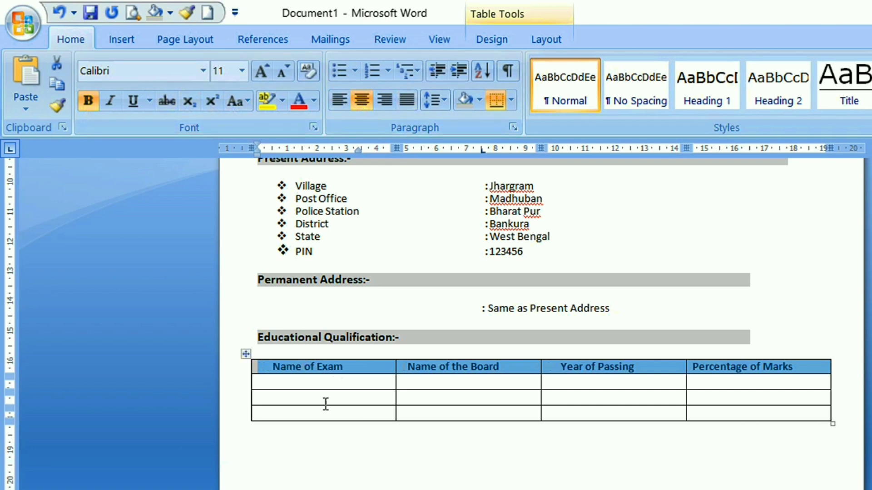
pyautogui.click(328, 384)
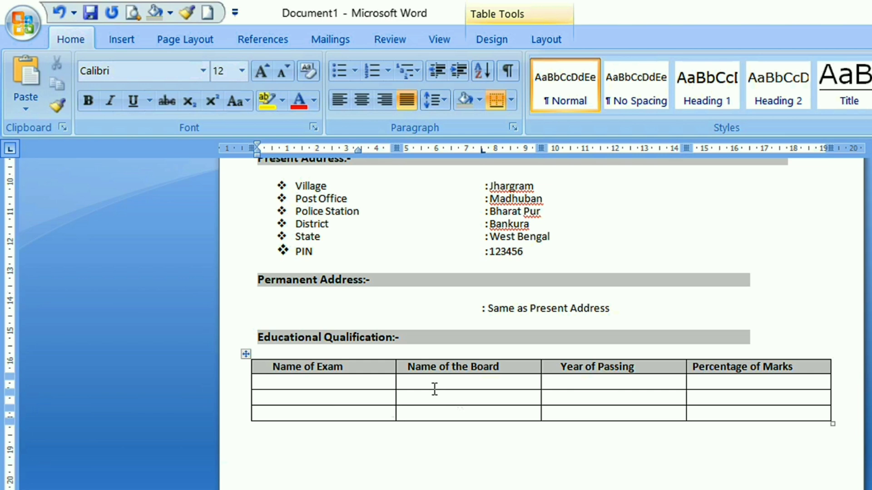
# Fill the table rows: Secondary Exam, W.B.B.S.E, 2000, 85%; Higher Secondary Exam, W.B.B.H.S.E, 2002, 75%; Graduation, Bankura University, 2005, 65%
pyautogui.click(503, 368)
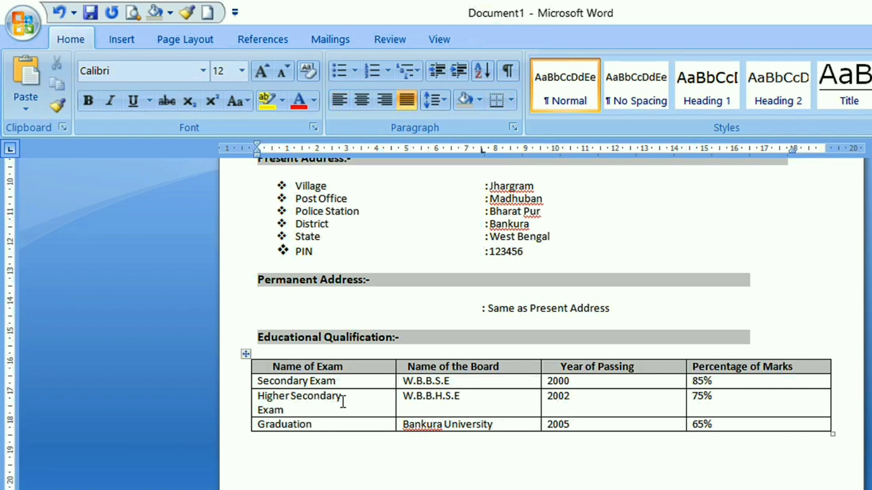
# Copy the shaded "Educational Qualification:-" heading and paste it below the qualification table
pyautogui.moveTo(261, 339); pyautogui.dragTo(696, 350)
pyautogui.rightClick(695, 350)
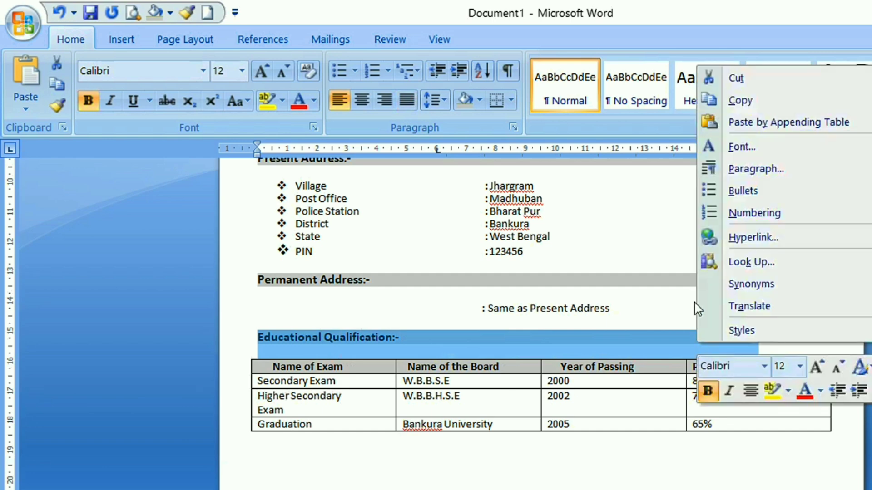
pyautogui.click(739, 99)
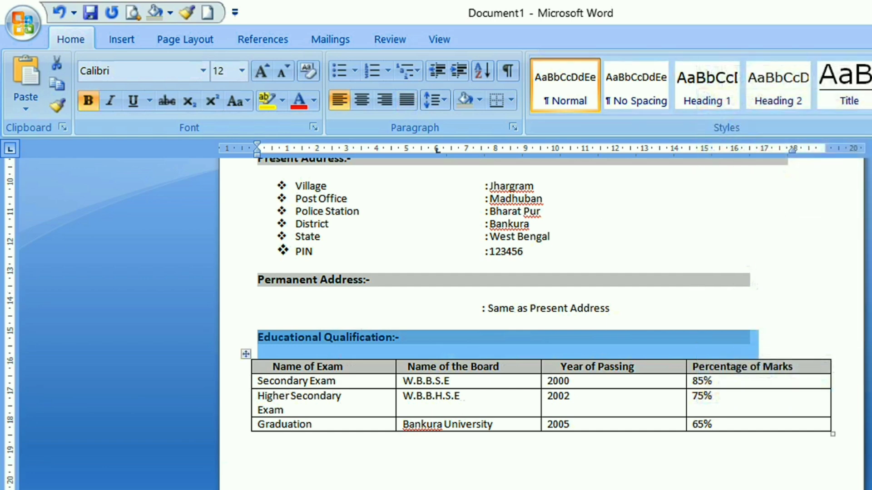
pyautogui.click(259, 450)
pyautogui.rightClick(258, 451)
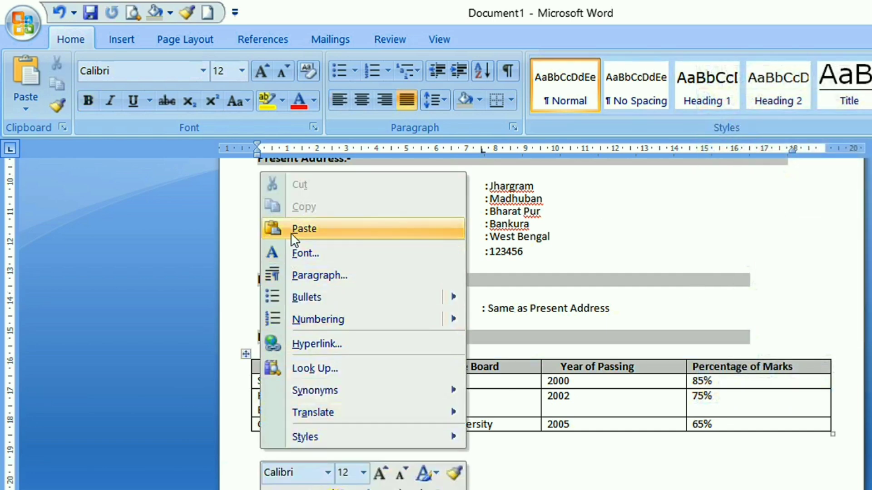
pyautogui.click(273, 232)
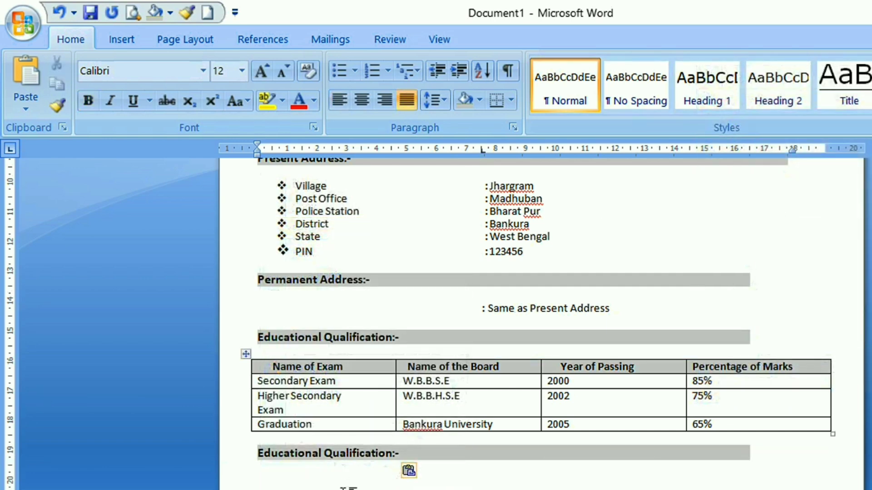
# Replace the word "Educational" with "Other's" in the heading below the table so it reads "Other's Qualification:-"
pyautogui.click(323, 453)
pyautogui.press('BackSpace')
pyautogui.press('BackSpace')
pyautogui.press('BackSpace')
pyautogui.press('BackSpace')
pyautogui.press('BackSpace')
pyautogui.press('BackSpace')
pyautogui.press('BackSpace')
pyautogui.press('BackSpace')
pyautogui.press('BackSpace')
pyautogui.press('BackSpace')
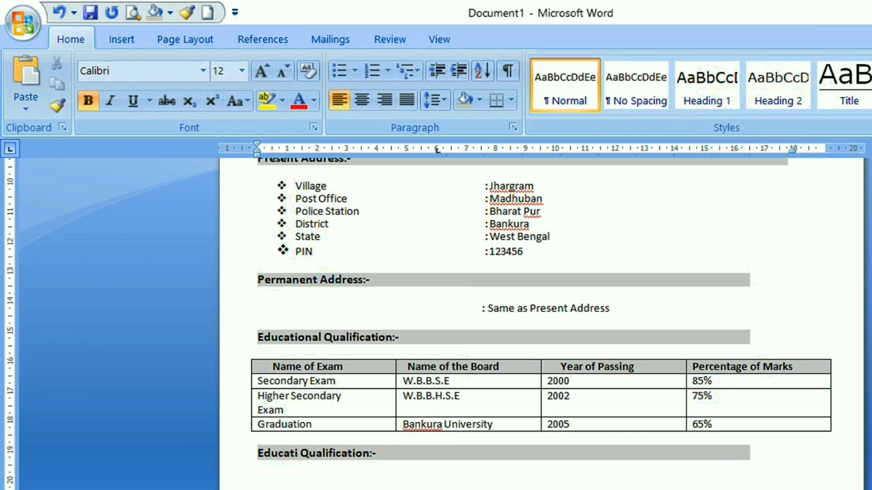
pyautogui.press('BackSpace')
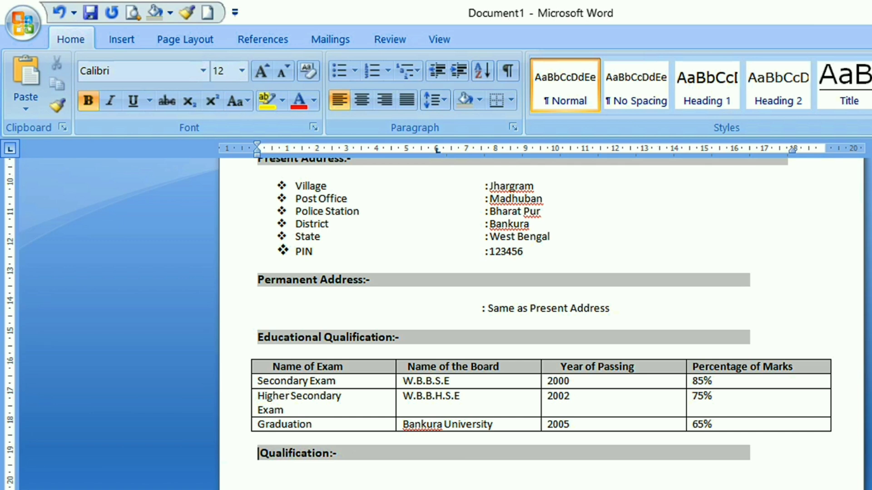
pyautogui.write('O')
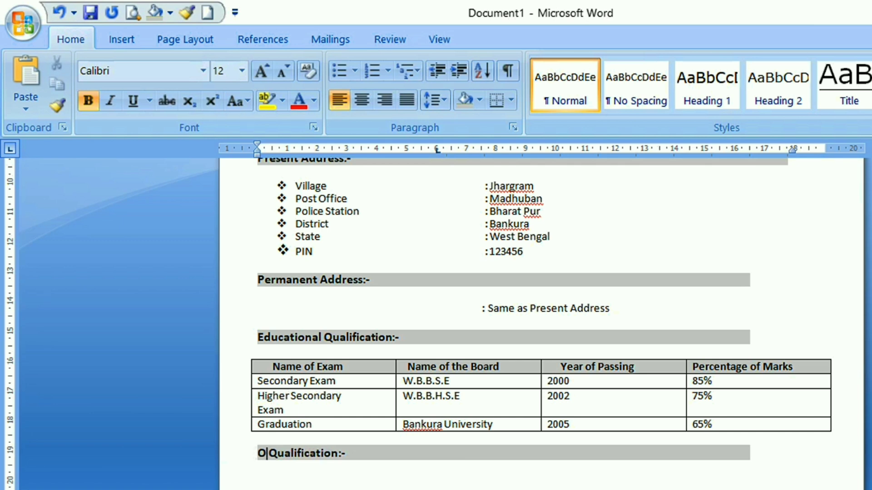
pyautogui.write('thers')
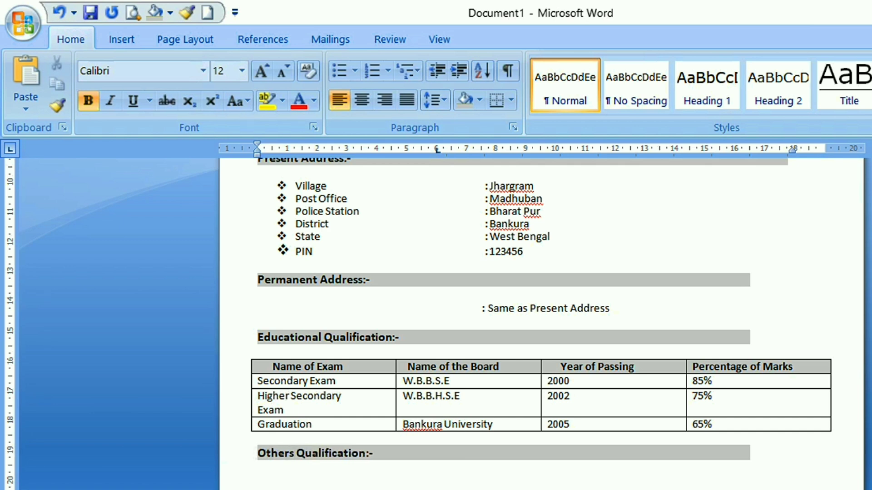
pyautogui.press('Left')
pyautogui.write('"')
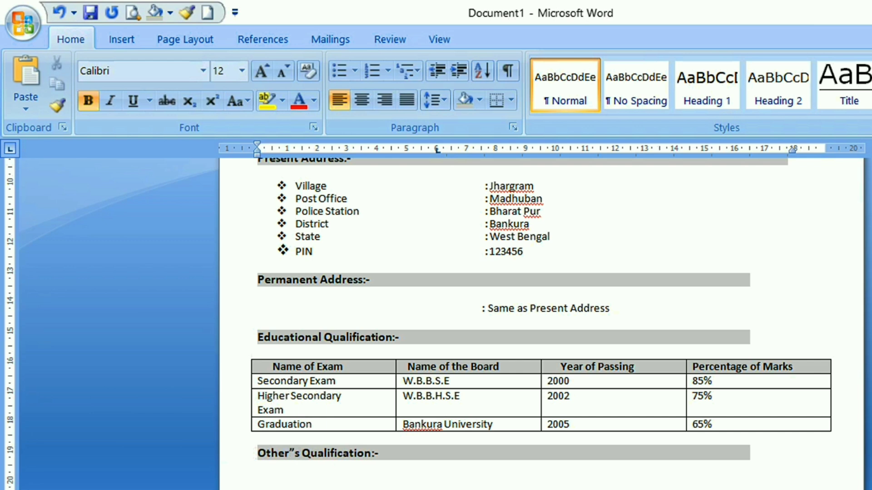
pyautogui.press('BackSpace')
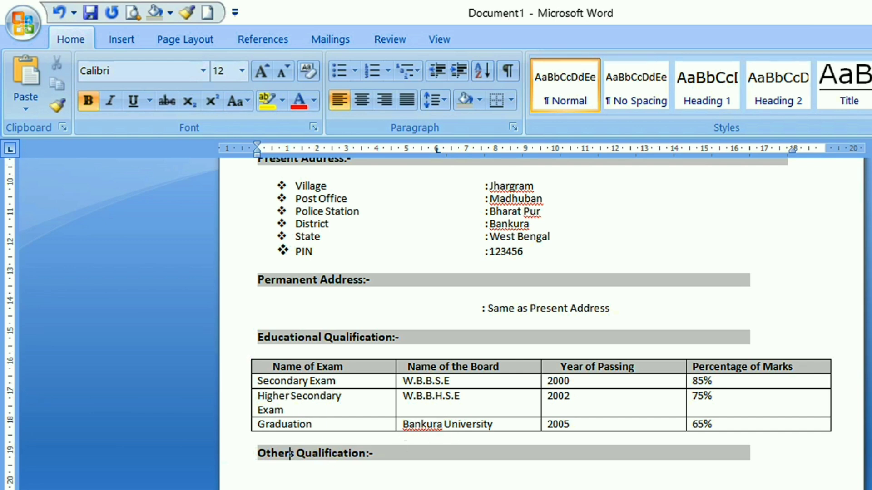
pyautogui.write("'")
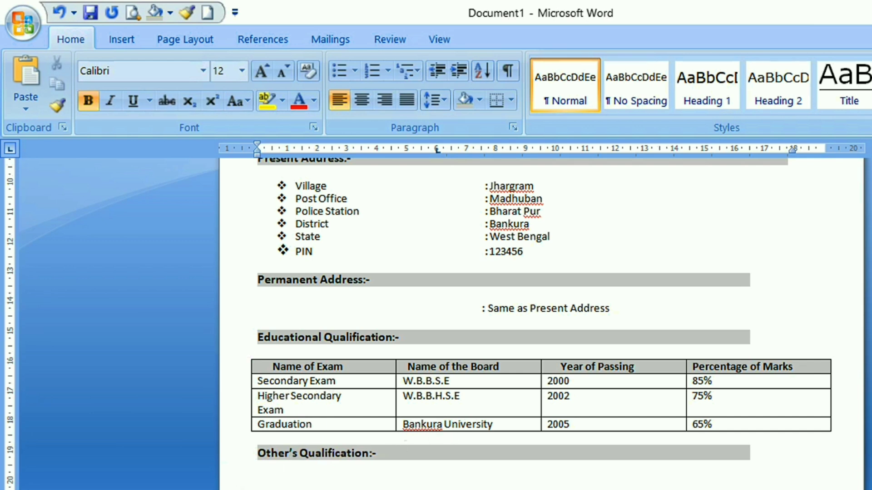
# Add the indented line ": Advance Diploma of Computer Application" under the "Other's Qualification:-" heading
pyautogui.click(266, 480)
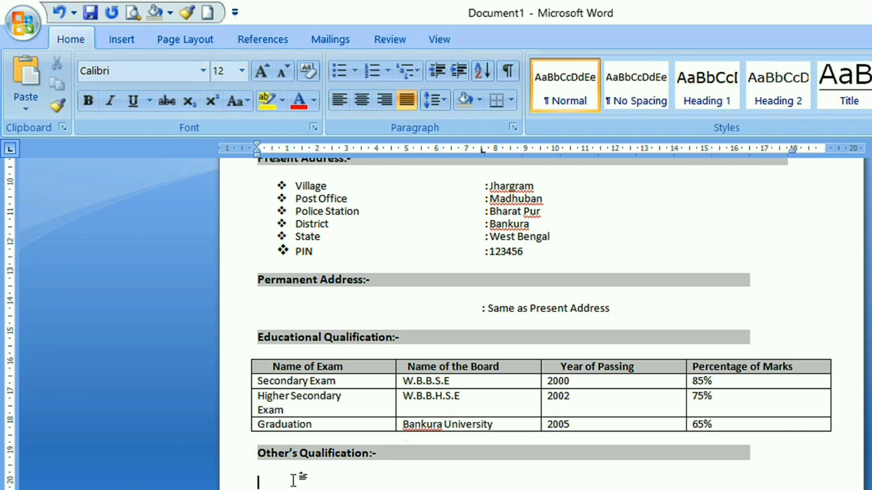
pyautogui.scroll(-2, 399, 472)
pyautogui.hotkey('ctrl', 'v')
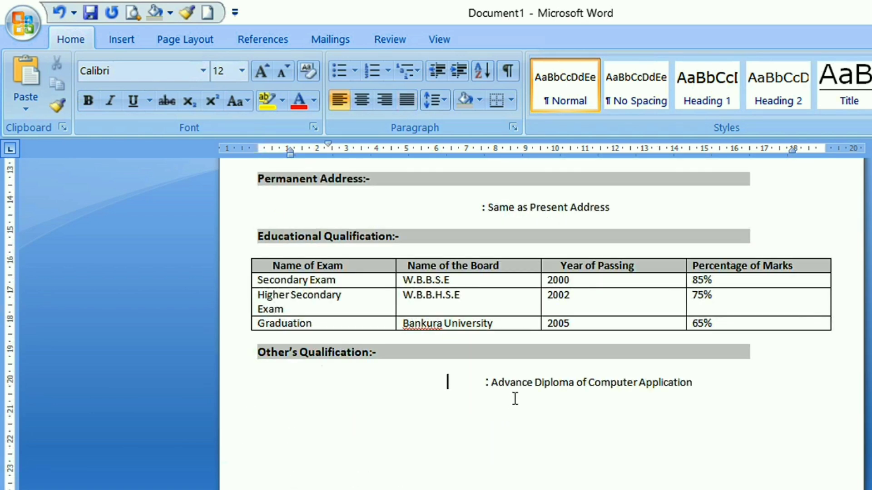
pyautogui.click(712, 390)
pyautogui.scroll(10, 586, 414)
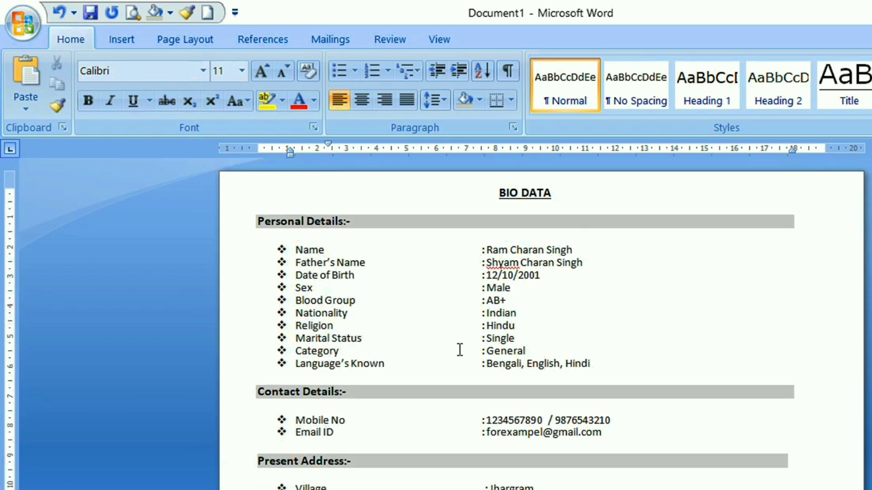
pyautogui.scroll(-4, 555, 363)
pyautogui.scroll(-4, 555, 366)
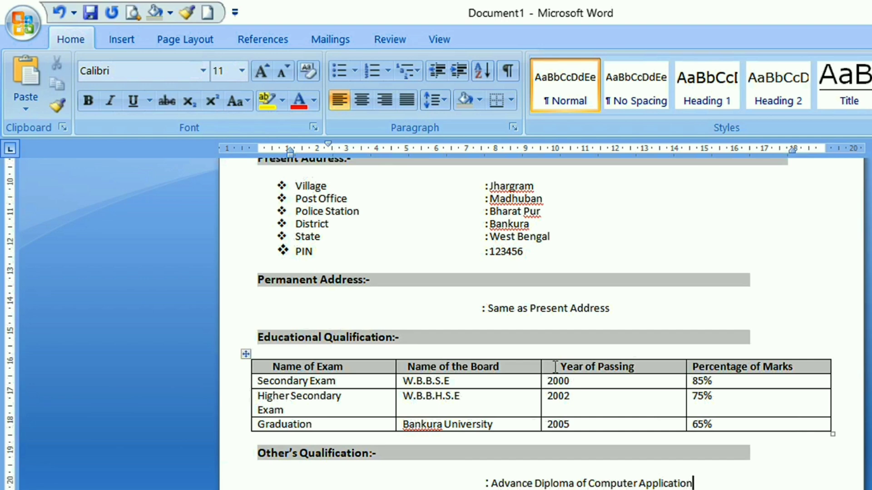
pyautogui.scroll(6, 555, 367)
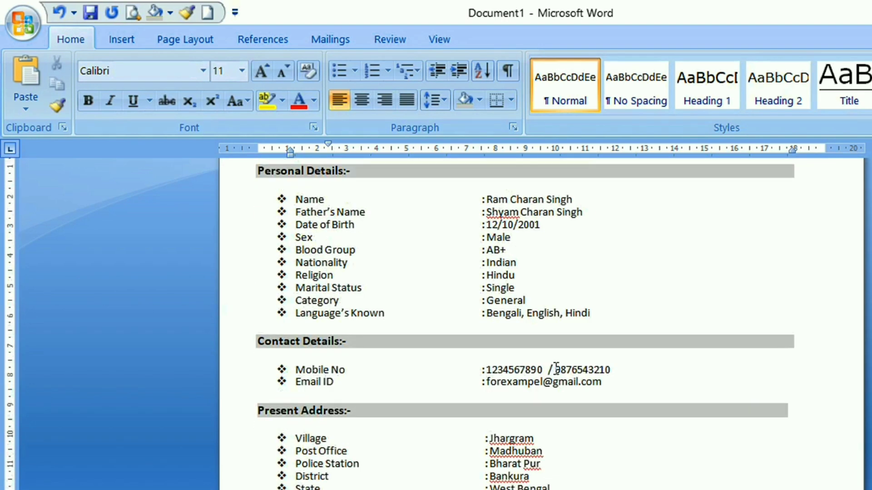
pyautogui.scroll(2, 555, 367)
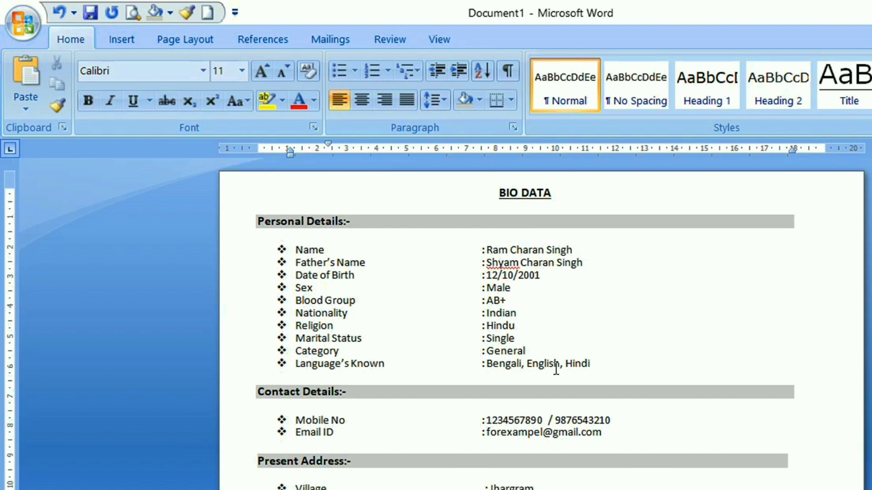
pyautogui.scroll(-10, 555, 369)
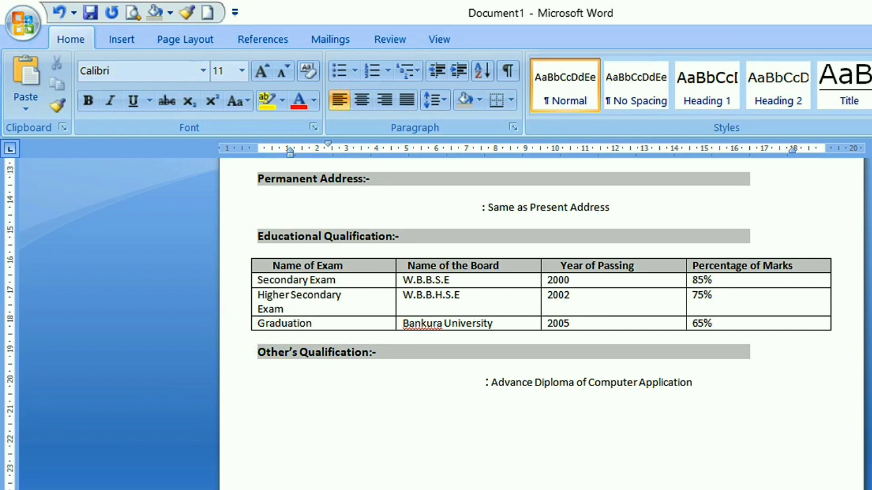
# Add the heading "DECLARATION" below the diploma line and make it bold, underlined and centred
pyautogui.click(583, 432)
pyautogui.write('DECLARATION')
pyautogui.moveTo(328, 410); pyautogui.dragTo(263, 406)
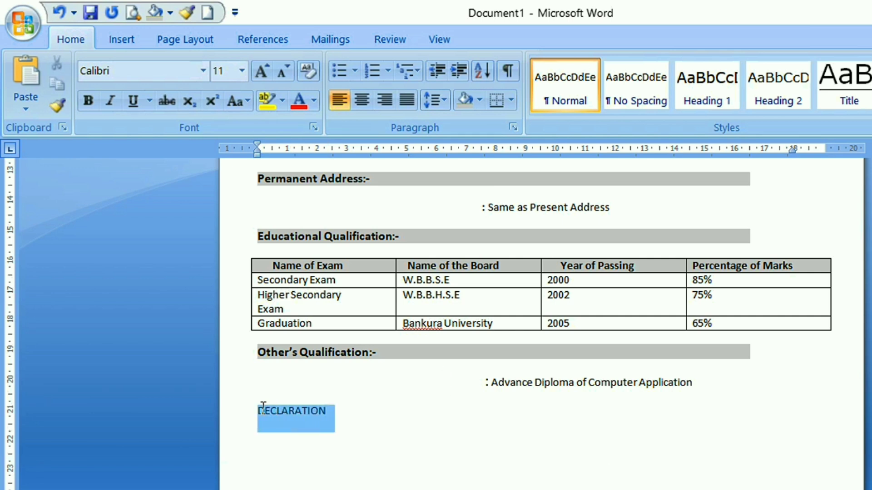
pyautogui.click(96, 104)
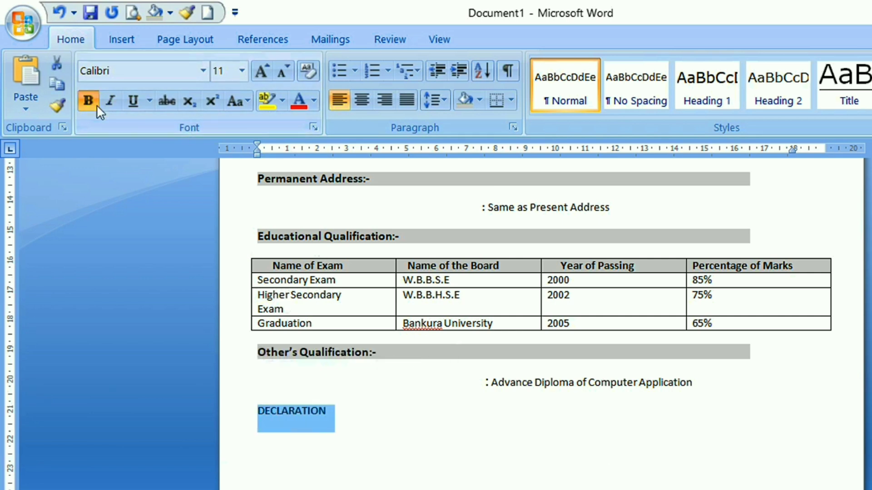
pyautogui.click(132, 106)
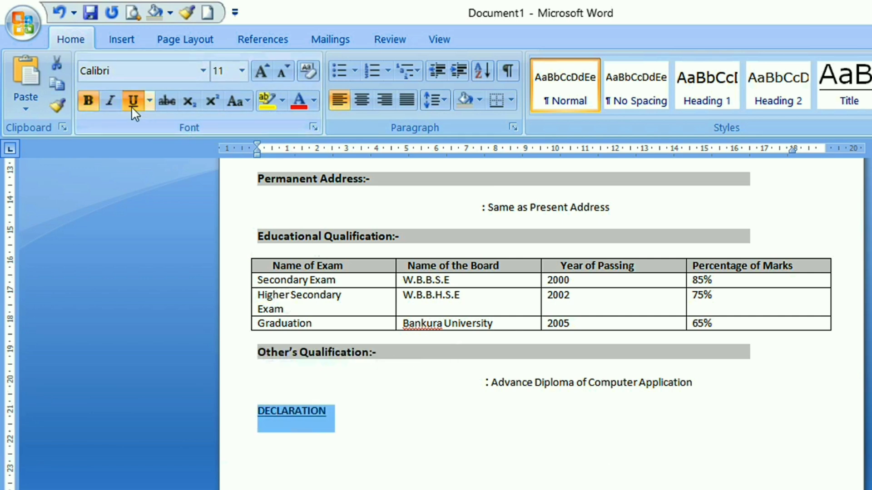
pyautogui.click(380, 416)
pyautogui.click(257, 414)
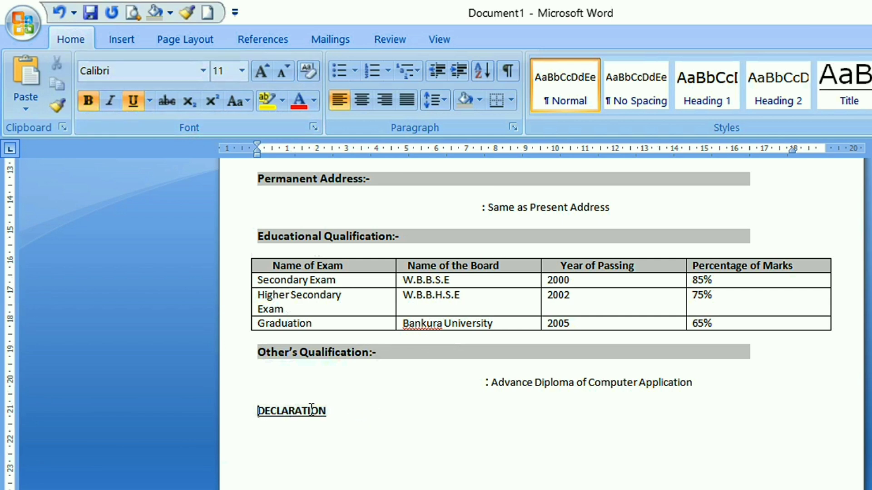
pyautogui.click(365, 100)
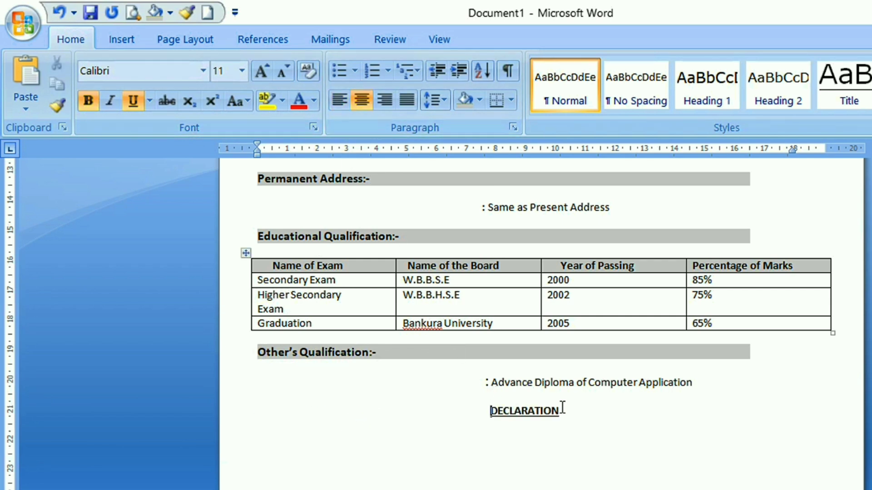
# Below "DECLARATION", add a left-aligned paragraph in regular Tahoma 11 pt declaring the furnished information true and accepting discharge for false or misleading information
pyautogui.click(688, 435)
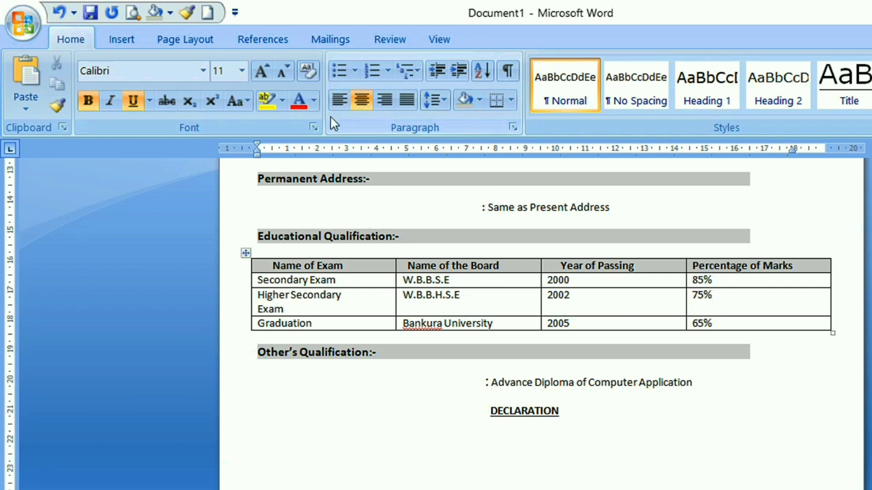
pyautogui.click(334, 105)
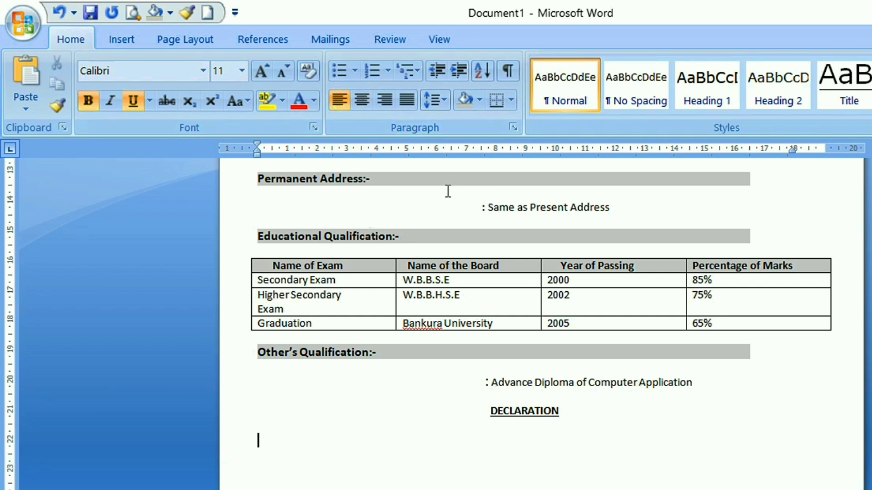
pyautogui.write('I hereby declare that the information’s furnished above are true to the best of my knowledge. In the event of employment, I understand that false and misleading Information given by me may result in my discharge.')
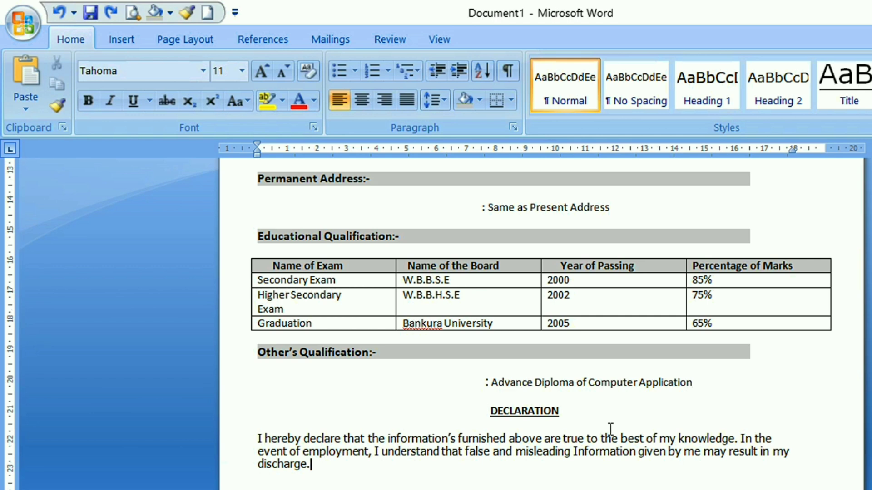
# Add the lines "Place:- Jhargram" and "Date:- 22/09/2024" below the declaration paragraph
pyautogui.scroll(-2, 582, 419)
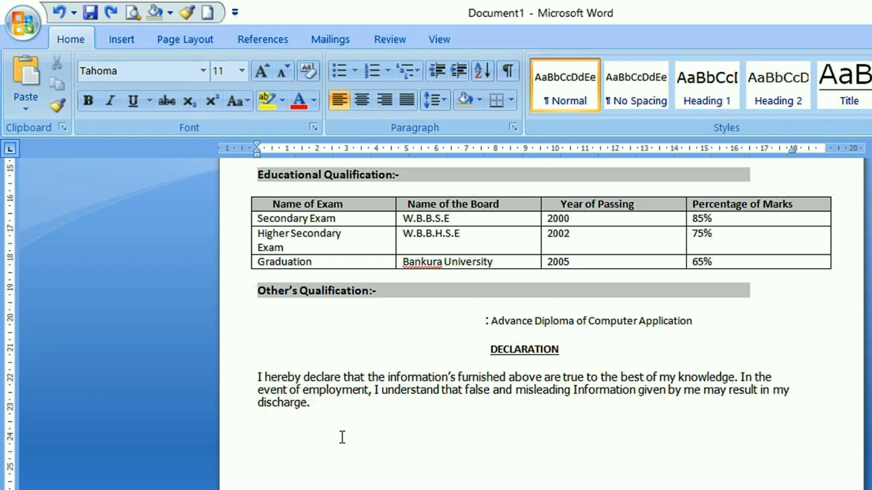
pyautogui.press('Return')
pyautogui.write('Place:')
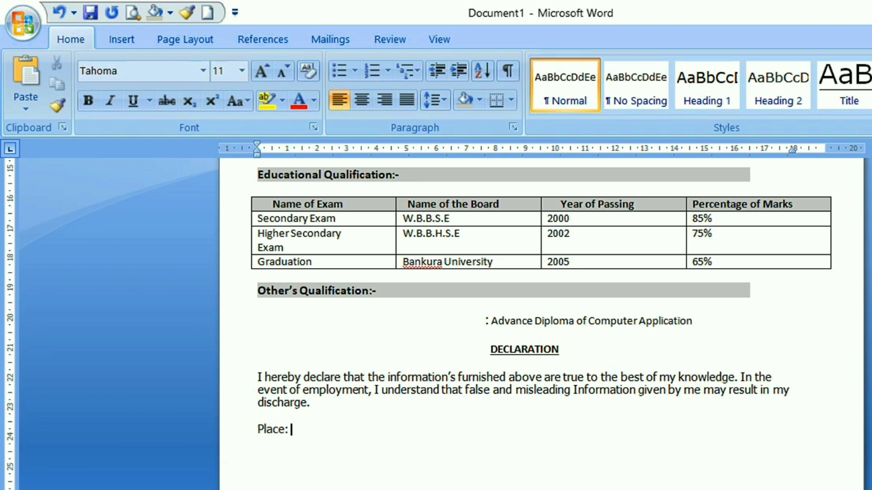
pyautogui.write(' Jhargram')
pyautogui.press('Return')
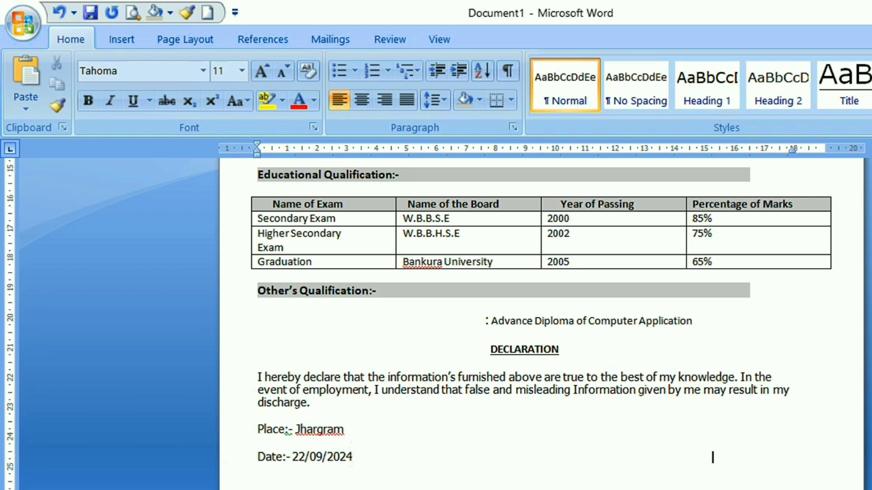
# Add the word "Signature" at the far end of the date line and make it bold
pyautogui.write('Signature')
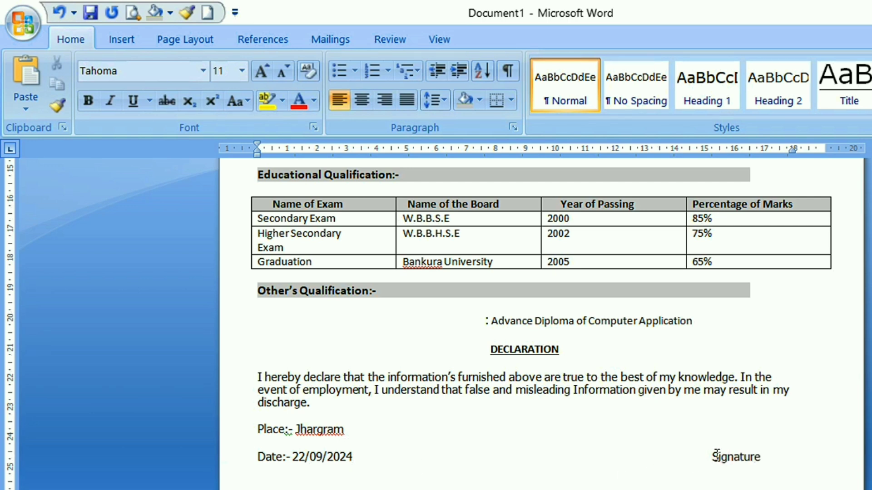
pyautogui.moveTo(712, 455)
pyautogui.mouseDown()
pyautogui.moveTo(769, 455)
pyautogui.moveTo(760, 456)
pyautogui.mouseUp()
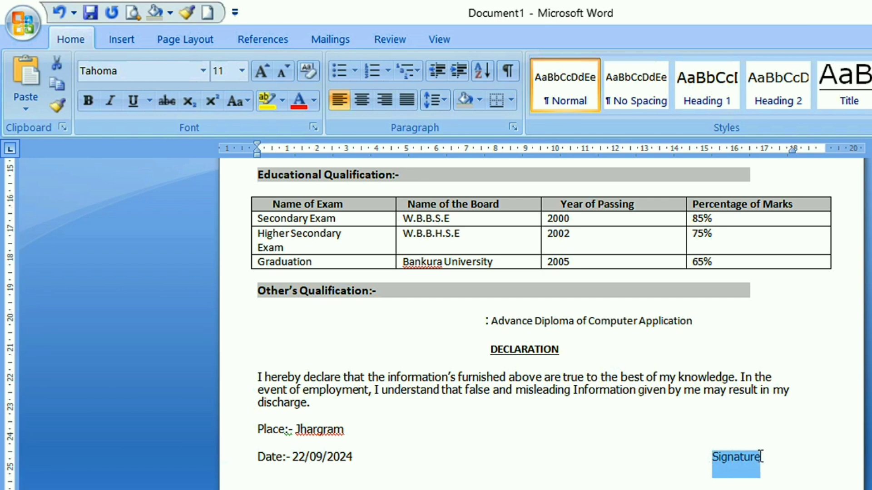
pyautogui.click(91, 107)
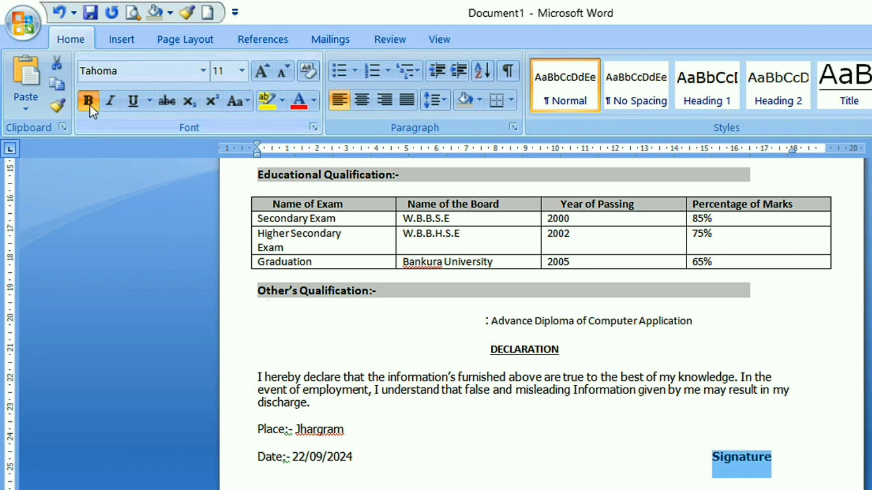
pyautogui.click(710, 459)
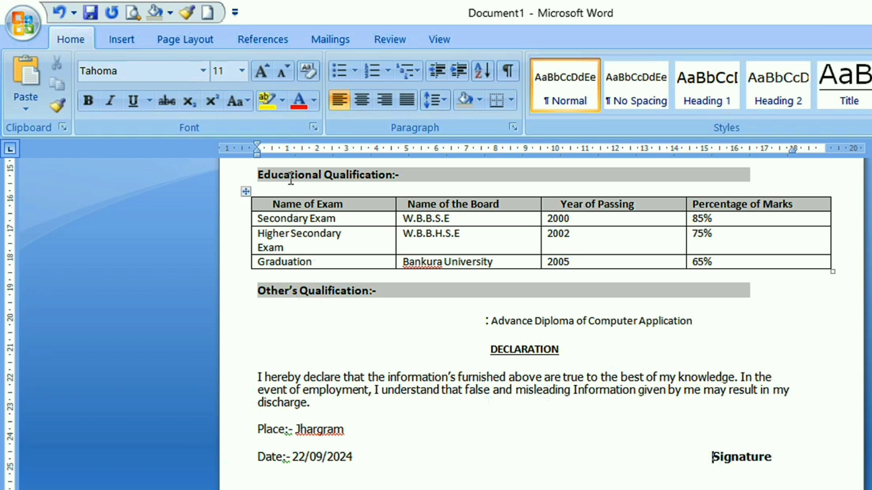
# Draw a horizontal straight line just above the word "Signature", extending slightly beyond both ends of the word
pyautogui.click(120, 38)
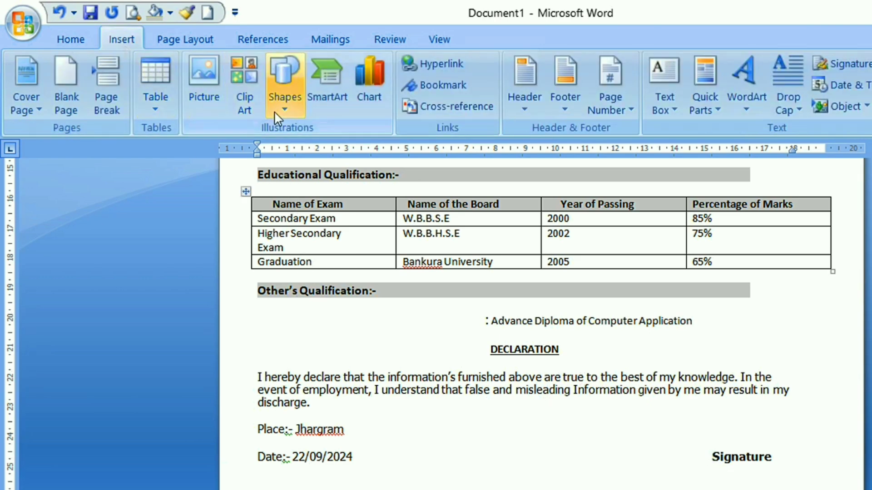
pyautogui.click(287, 109)
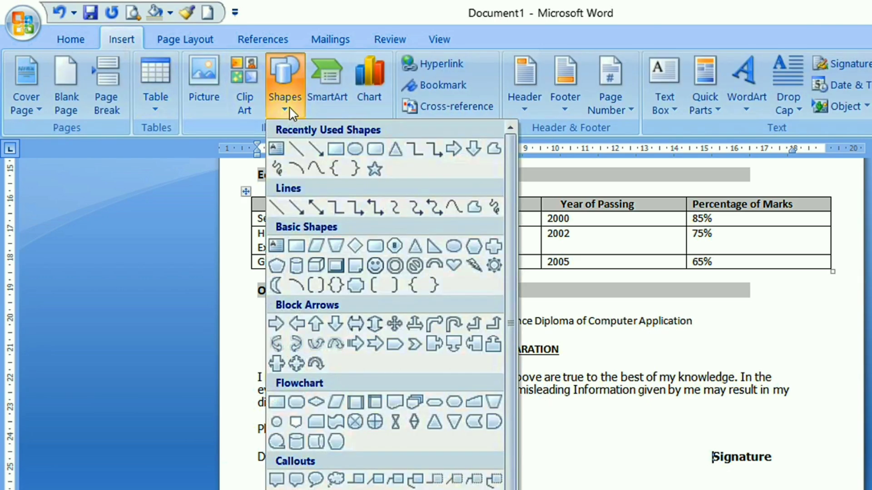
pyautogui.click(298, 152)
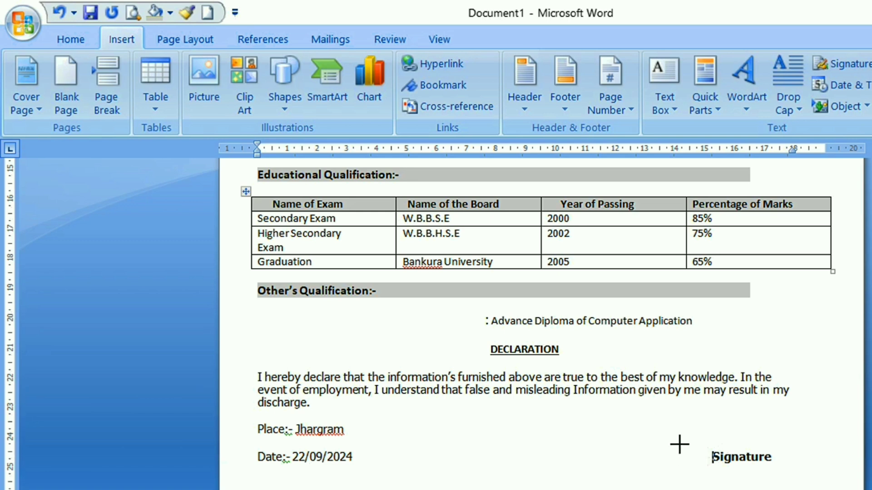
pyautogui.moveTo(680, 444); pyautogui.dragTo(795, 444)
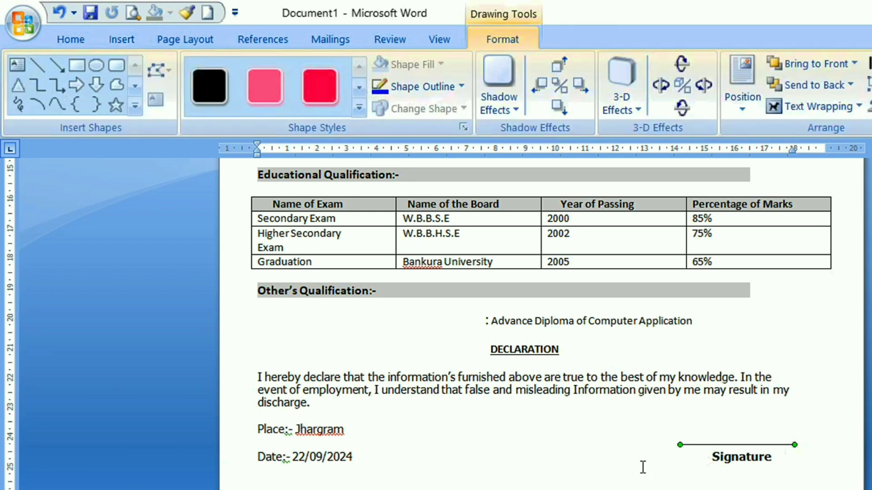
# Set the outline colour of the line above "Signature" to black and deselect the line
pyautogui.click(460, 86)
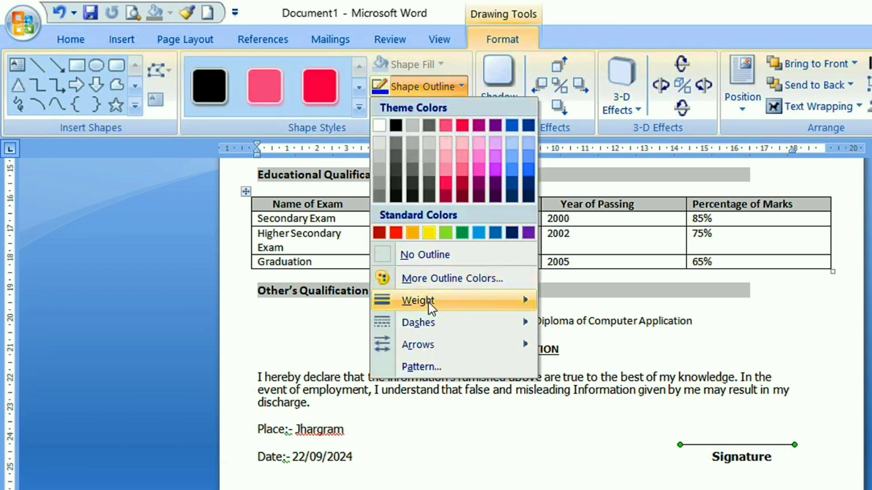
pyautogui.moveTo(428, 301)
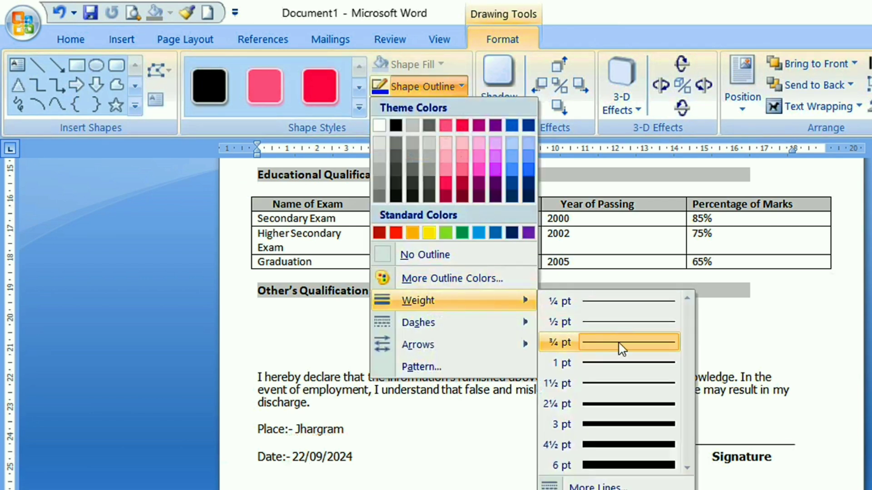
pyautogui.click(394, 126)
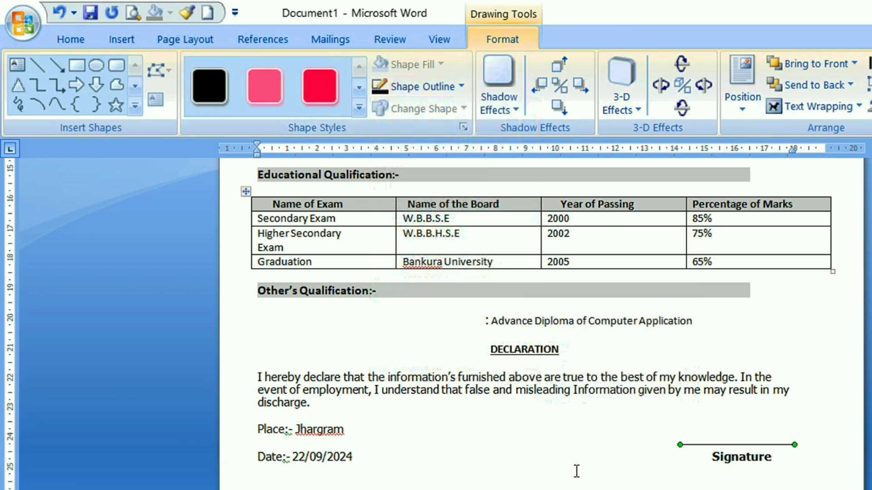
pyautogui.click(575, 449)
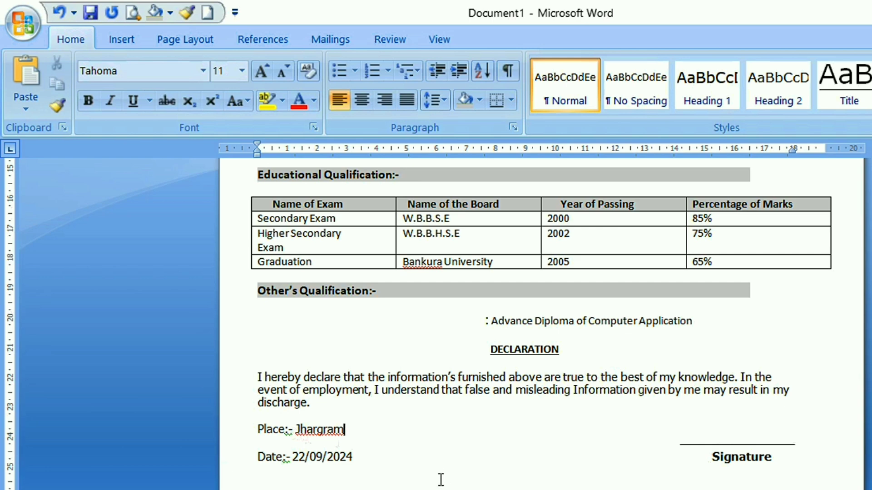
# Set the font size of the "BIO DATA" title to 22 pt
pyautogui.scroll(6, 494, 429)
pyautogui.scroll(12, 495, 429)
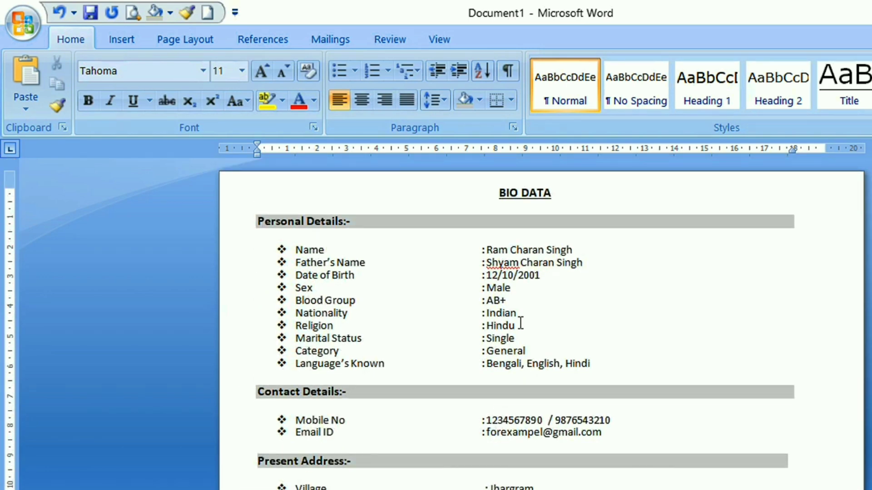
pyautogui.scroll(-15, 535, 292)
pyautogui.scroll(15, 535, 292)
pyautogui.moveTo(495, 196); pyautogui.dragTo(558, 196)
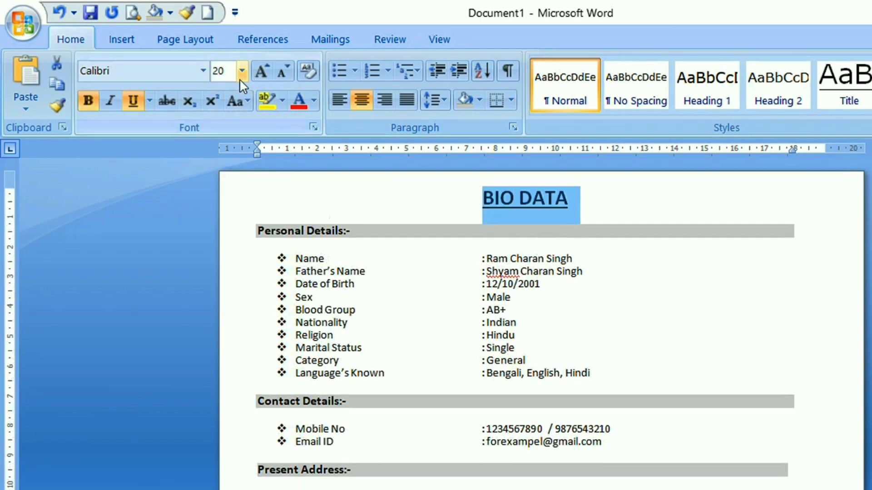
pyautogui.click(241, 72)
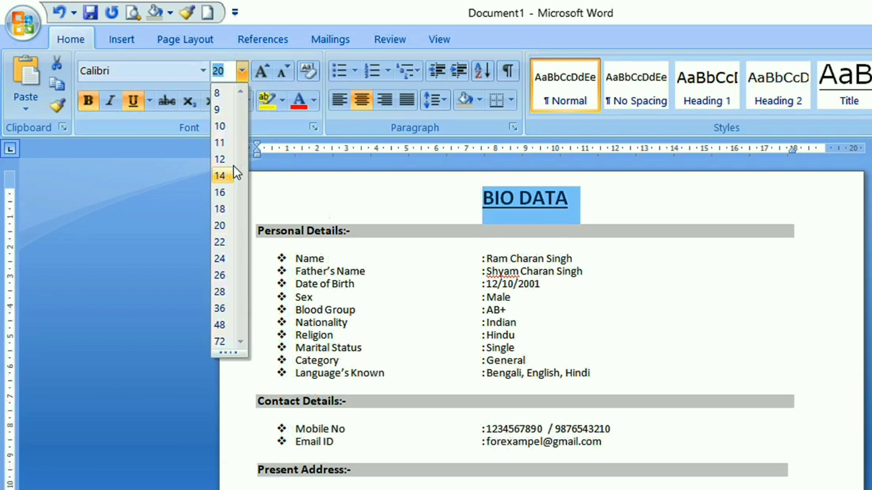
pyautogui.click(219, 242)
pyautogui.click(628, 215)
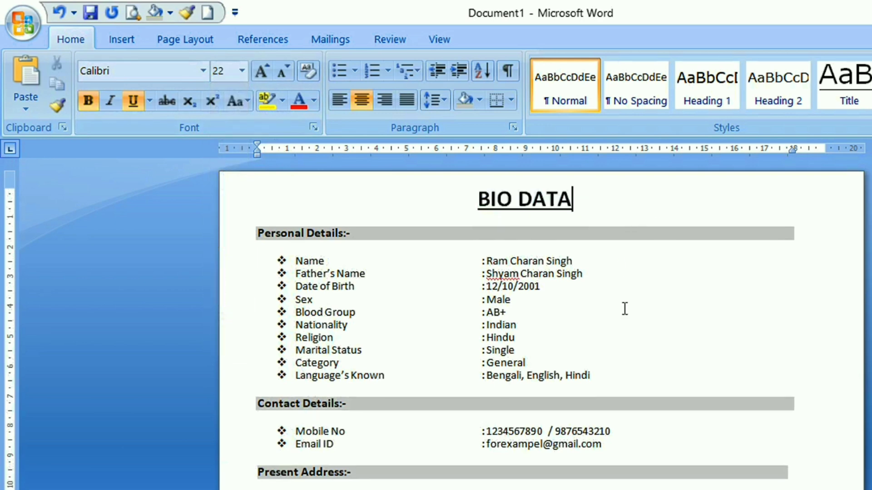
# Draw an upright, passport-photo-sized text box near the page's right margin, beside the Name to Marital Status lines
pyautogui.scroll(-9, 733, 365)
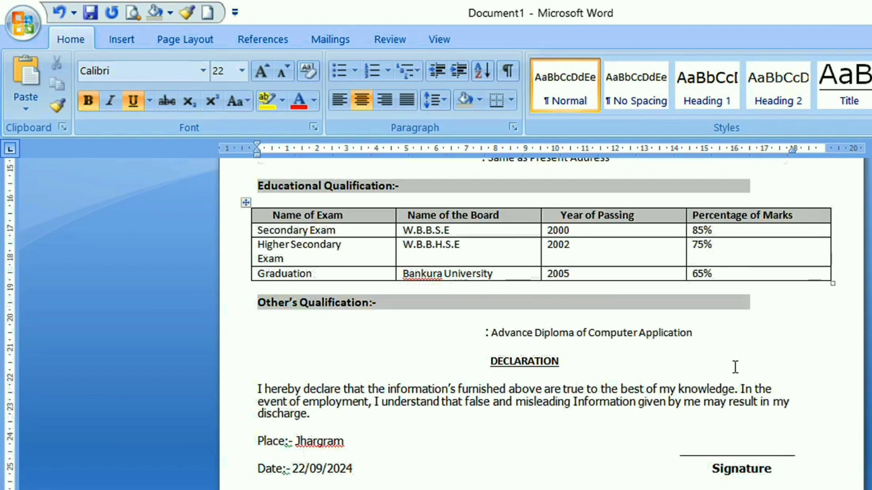
pyautogui.scroll(9, 735, 366)
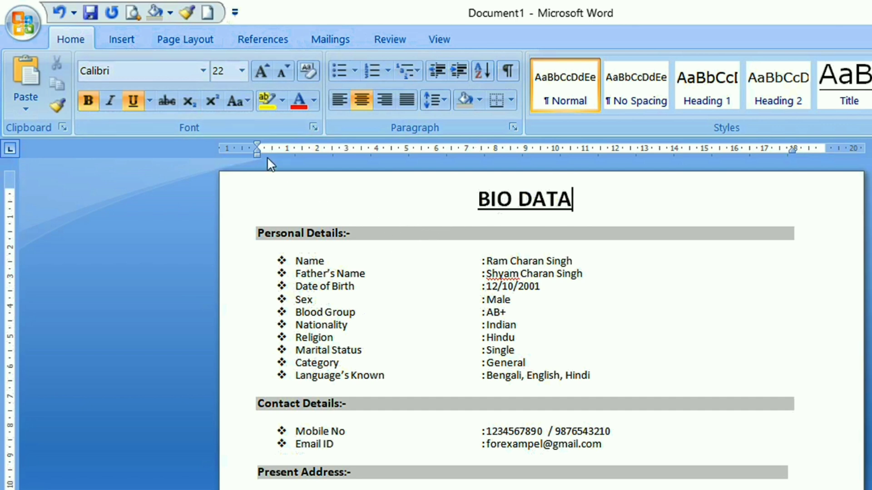
pyautogui.click(134, 39)
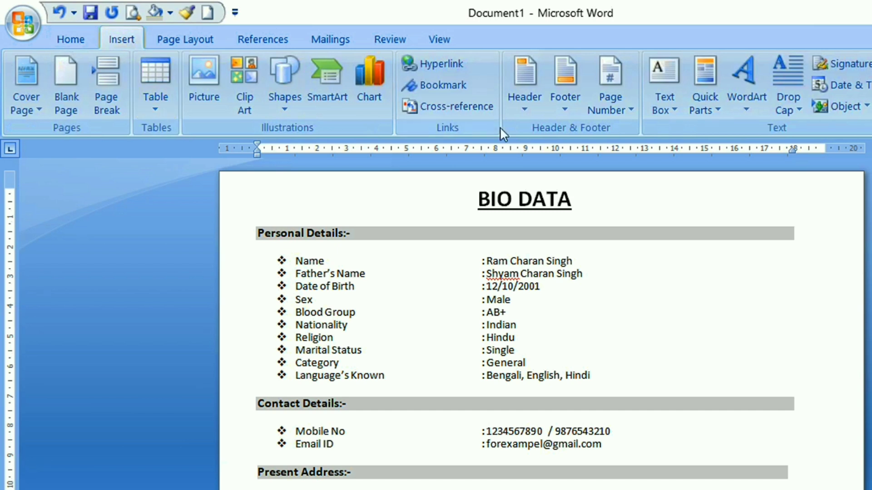
pyautogui.click(657, 107)
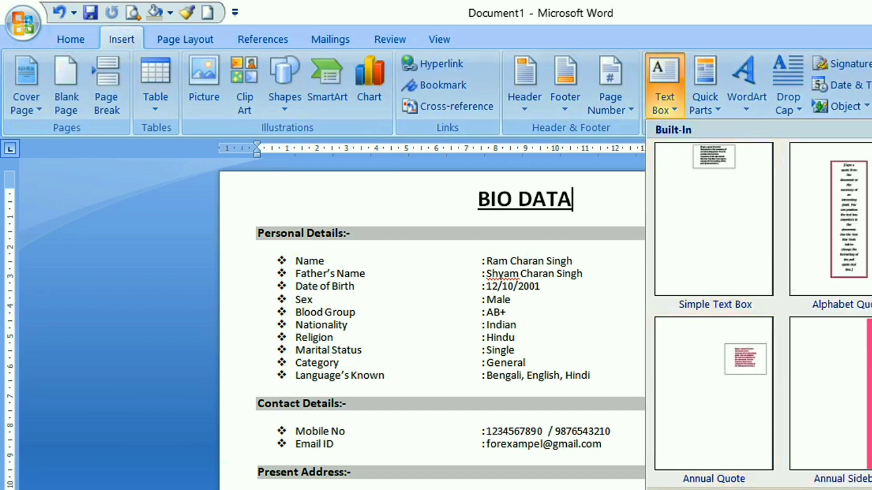
pyautogui.click(726, 489)
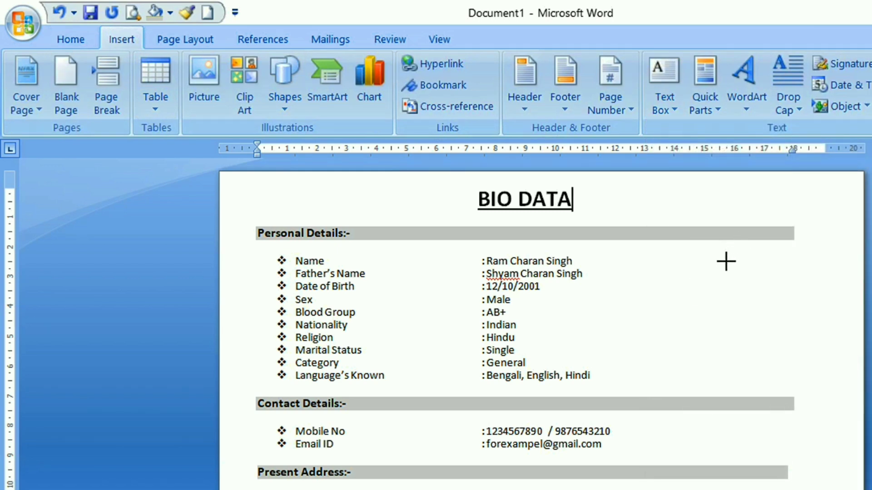
pyautogui.moveTo(710, 256); pyautogui.dragTo(789, 348)
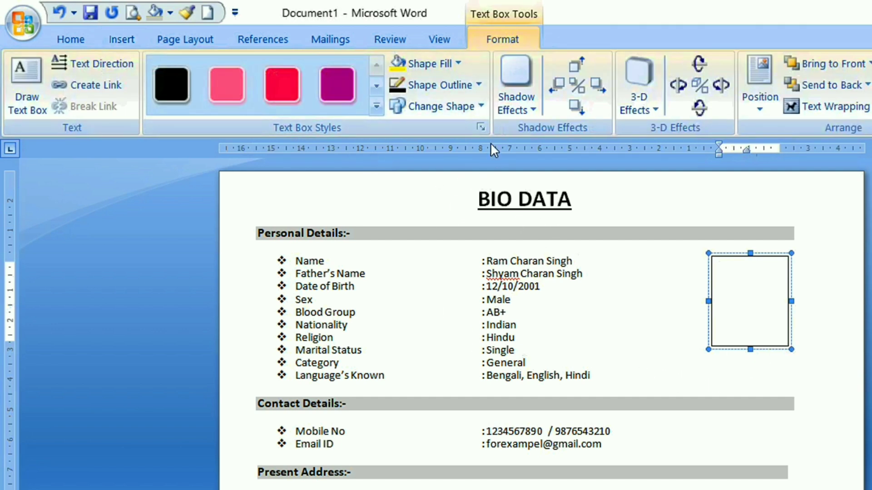
# Fill the text box beside the personal details with the picture "Image Format" from the Downloads folder
pyautogui.click(457, 65)
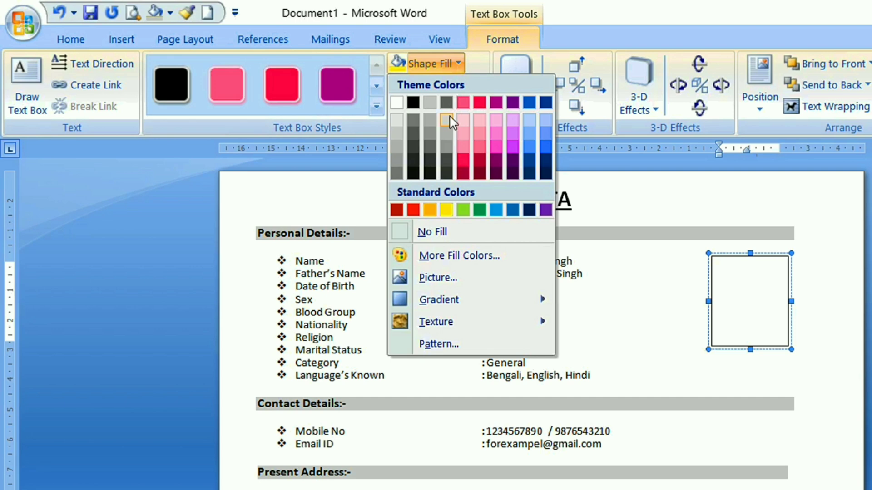
pyautogui.click(448, 279)
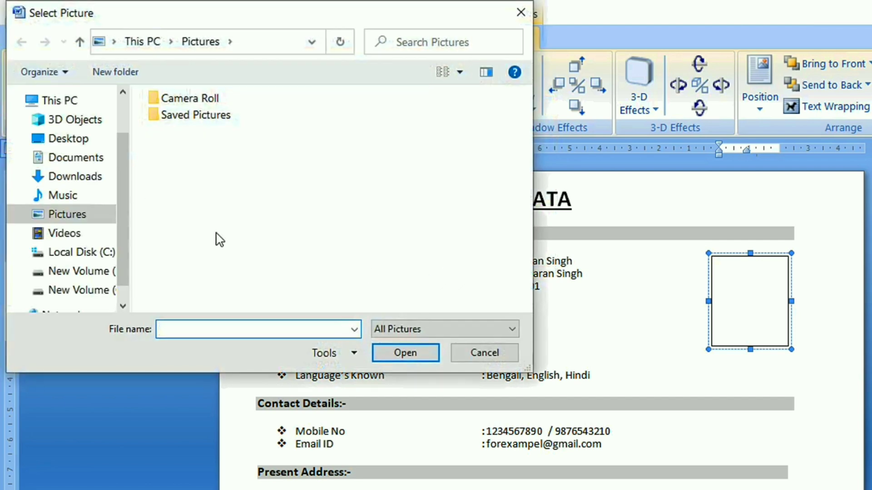
pyautogui.click(84, 175)
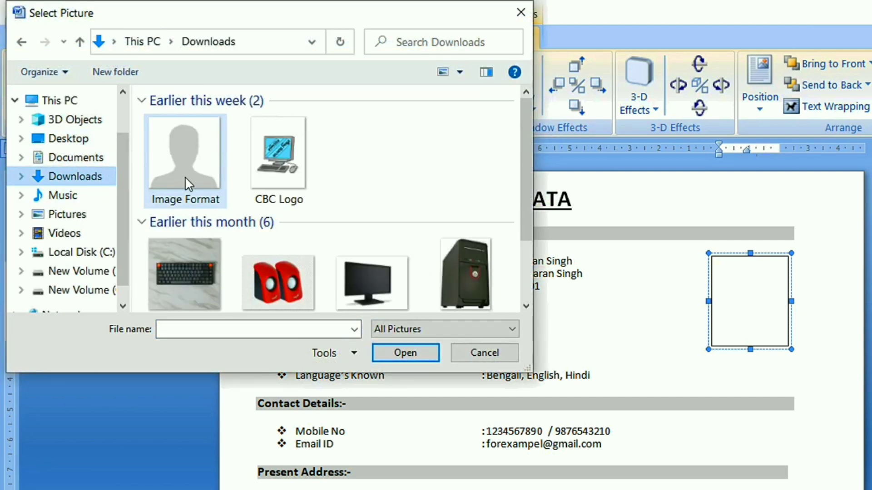
pyautogui.click(184, 176)
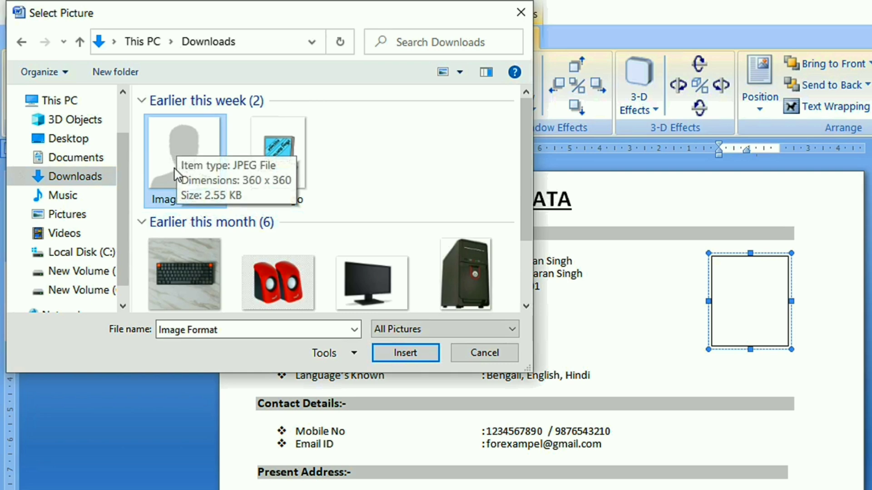
pyautogui.click(387, 358)
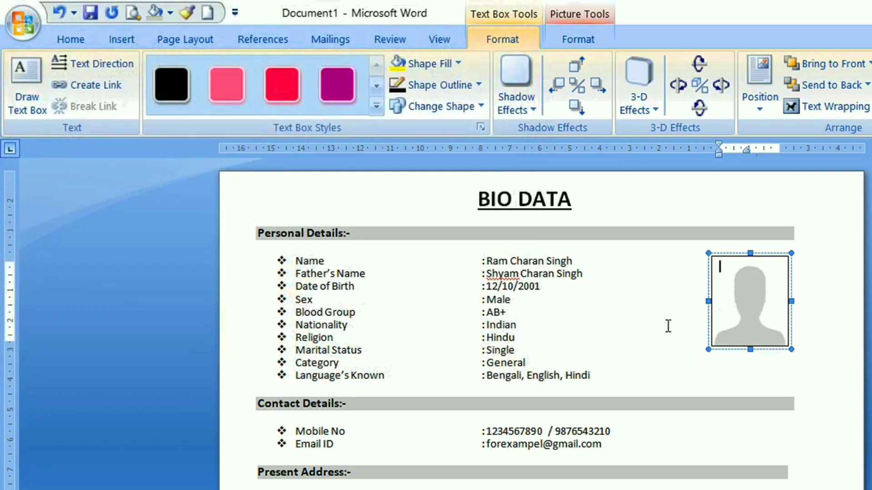
pyautogui.click(616, 310)
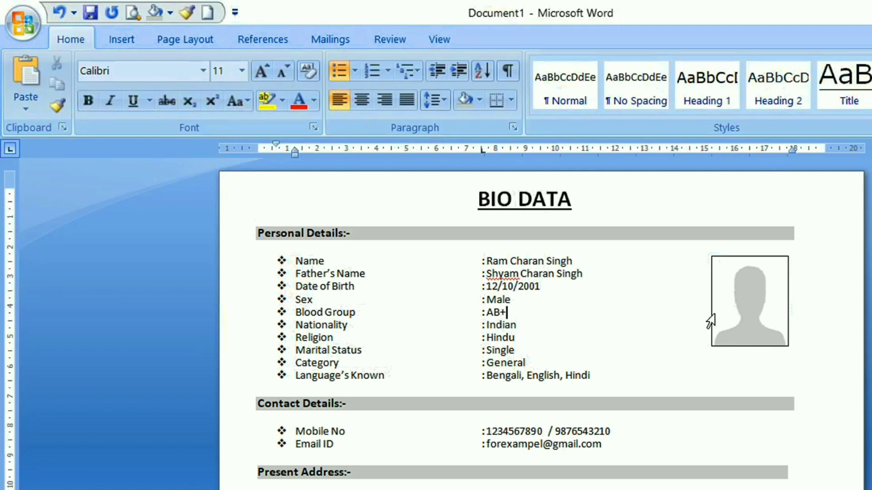
# Review the whole bio data page, from the title and photo box down to the declaration and signature
pyautogui.scroll(-3, 671, 413)
pyautogui.scroll(3, 671, 412)
pyautogui.scroll(-4, 671, 413)
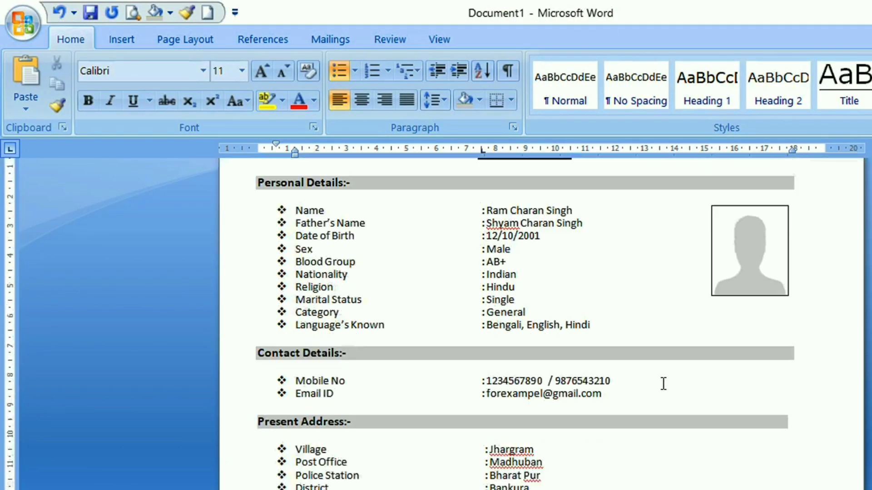
pyautogui.scroll(-7, 663, 384)
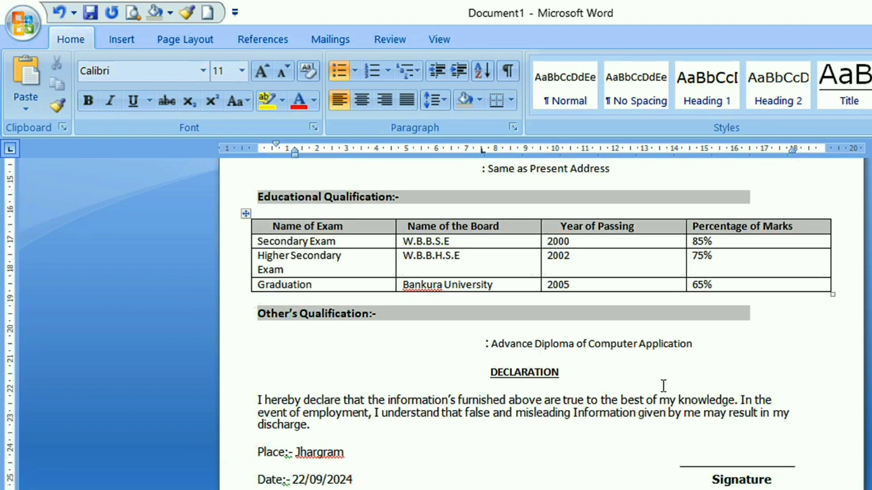
pyautogui.scroll(11, 693, 485)
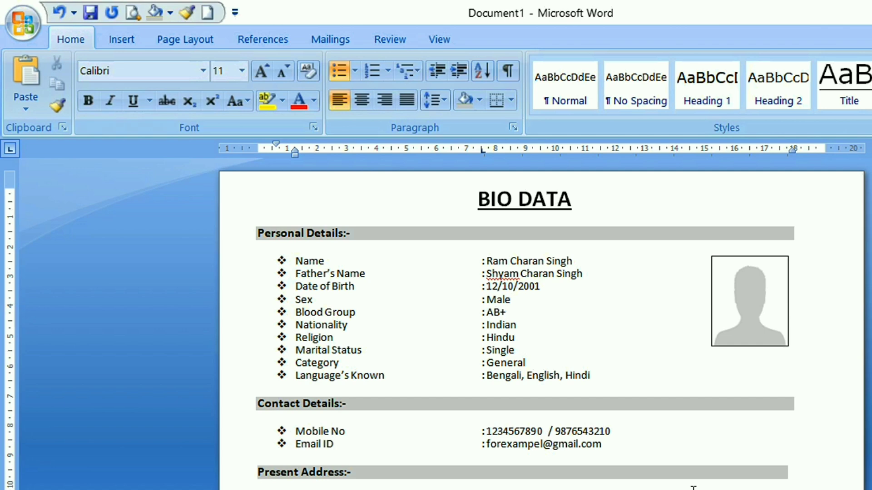
pyautogui.scroll(-9, 682, 482)
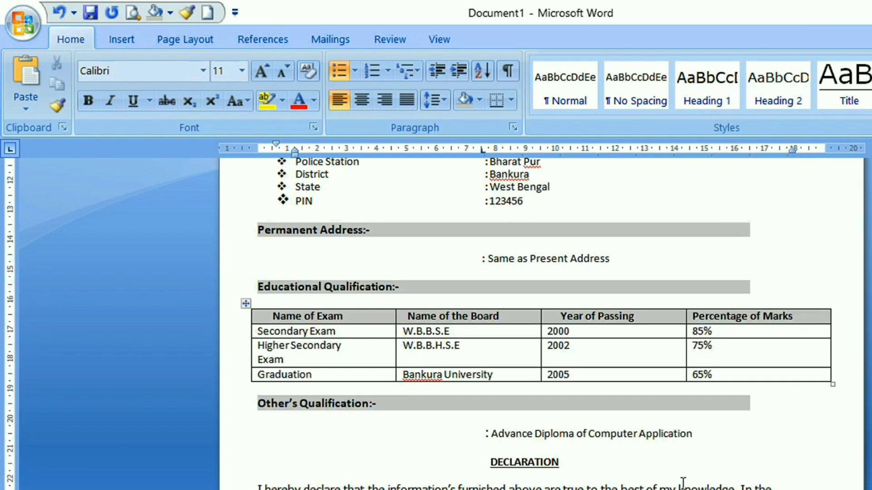
pyautogui.scroll(10, 656, 420)
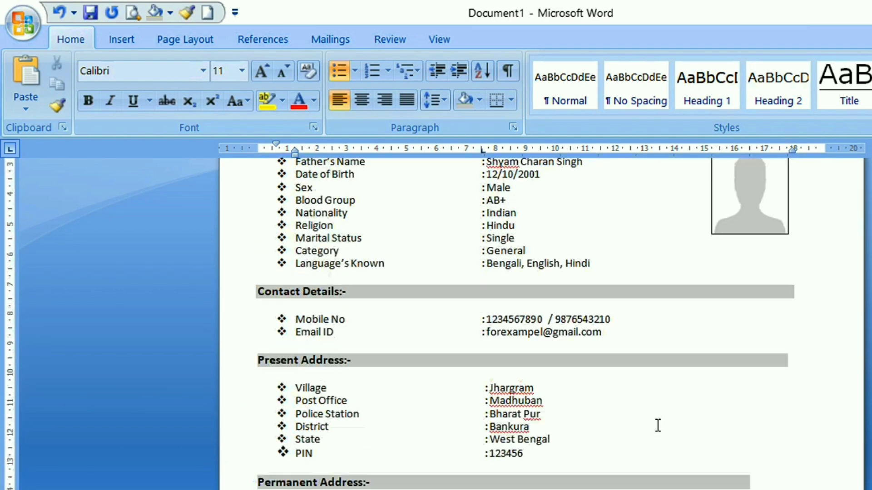